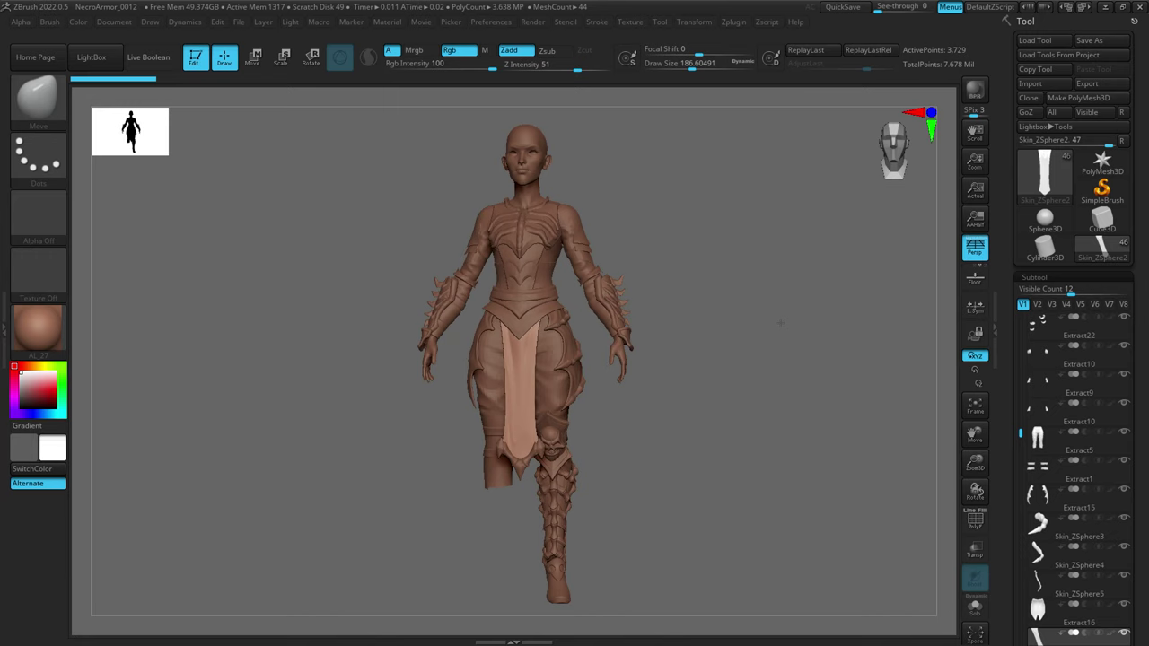
# Save the 2.5D document as NecoDoc inside a new folder named SaveTest.
pyautogui.click(132, 20)
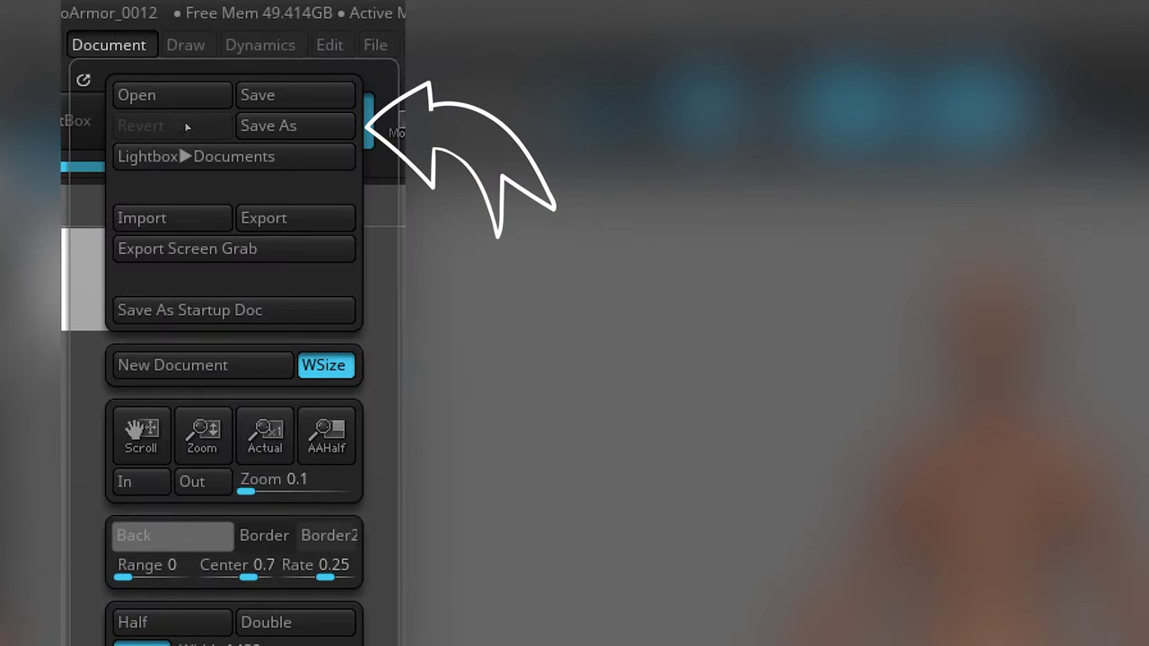
pyautogui.click(265, 126)
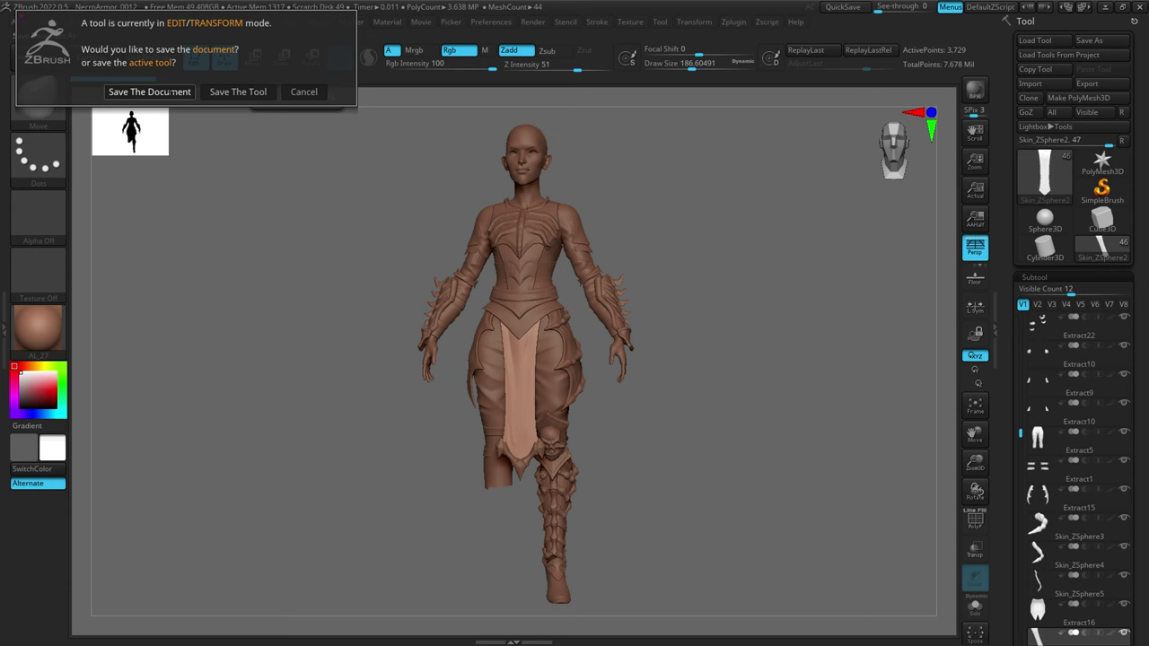
pyautogui.click(169, 92)
pyautogui.rightClick(687, 311)
pyautogui.moveTo(728, 421)
pyautogui.click(844, 424)
pyautogui.write('SaveTest')
pyautogui.press('Return')
pyautogui.press('Return')
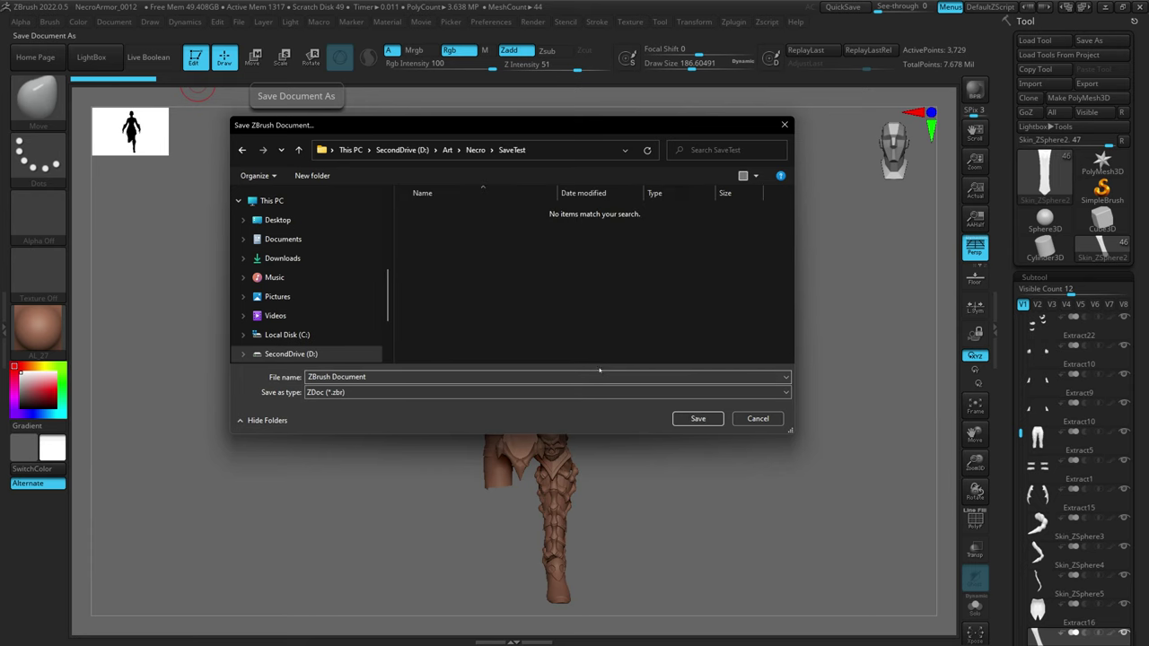
pyautogui.click(600, 371)
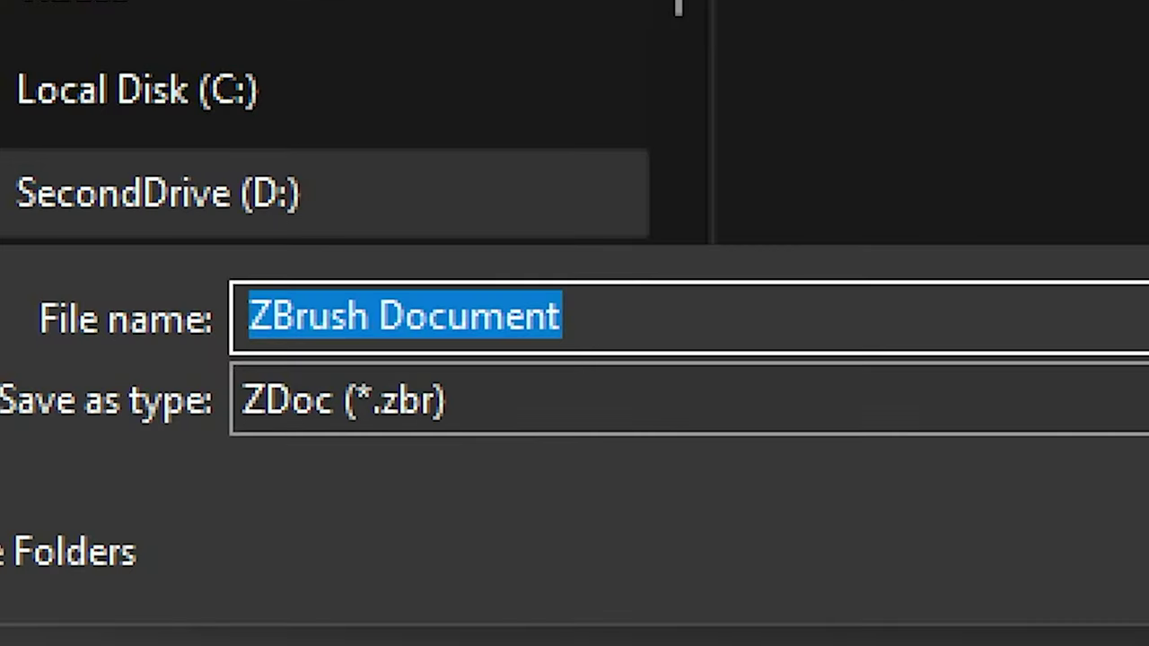
pyautogui.write('Nec')
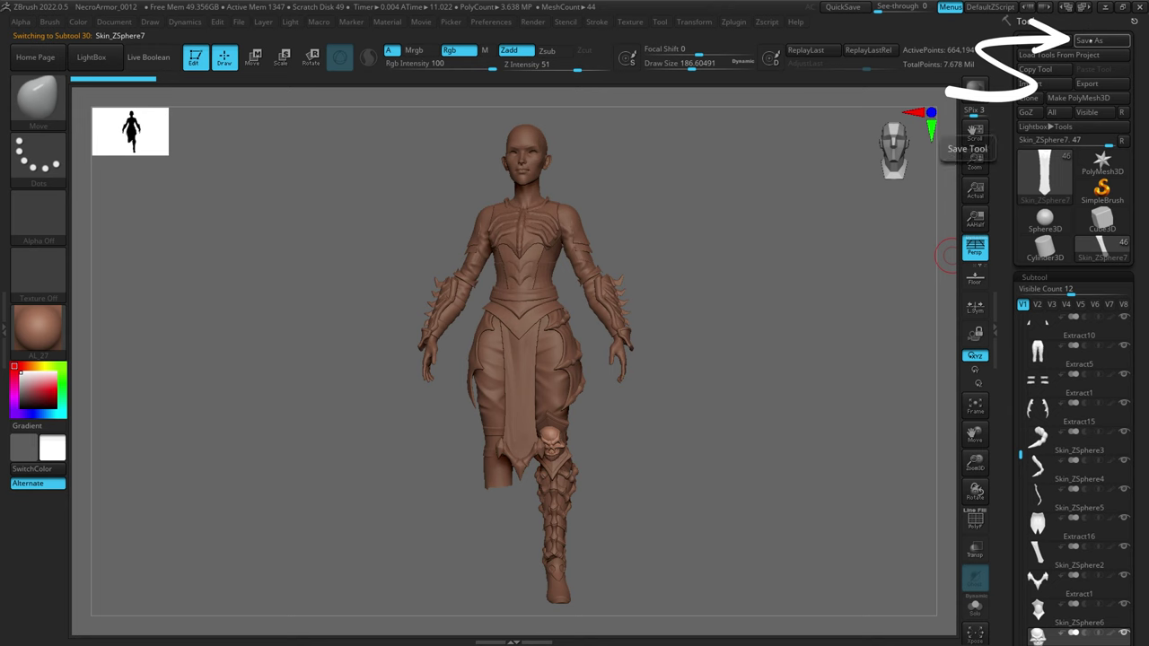
# Save the active tool as NecroTool in the SaveTest folder.
pyautogui.click(1084, 40)
pyautogui.click(463, 374)
pyautogui.write('NecroTool')
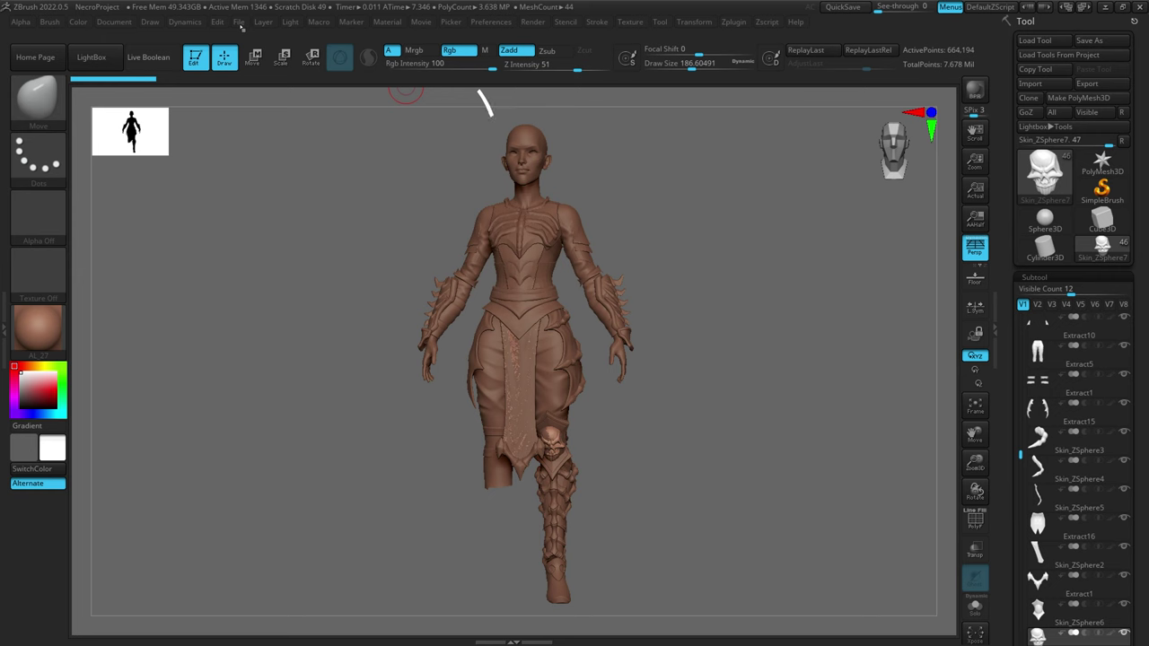
# Save the whole project as NecroProject in the SaveTest folder.
pyautogui.click(238, 22)
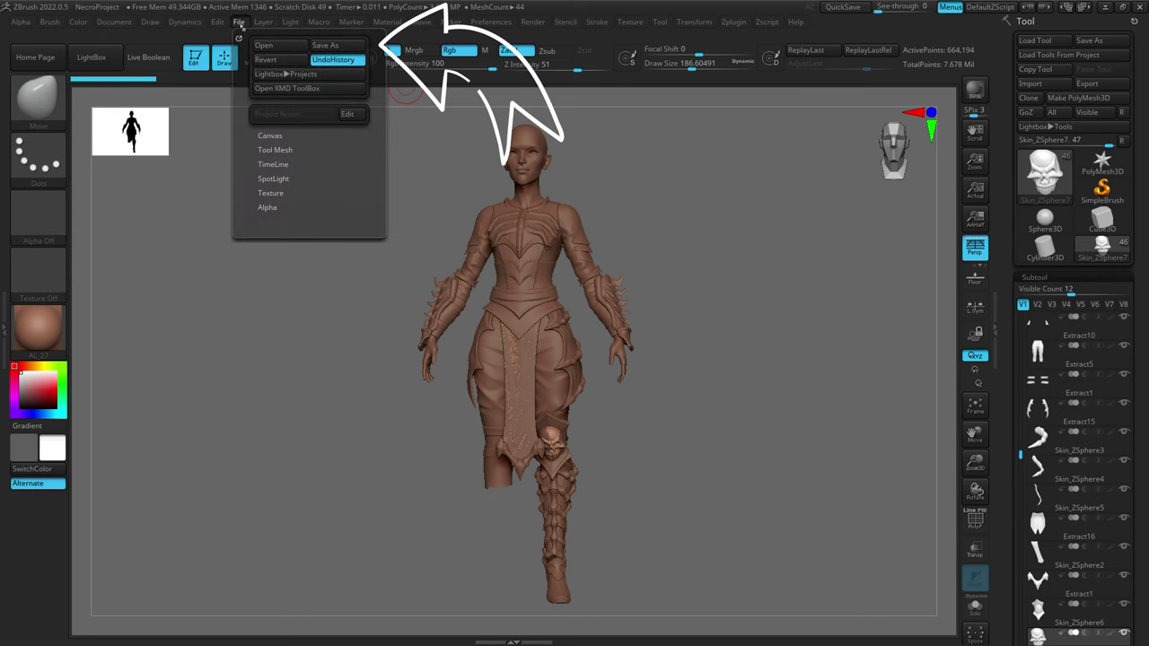
pyautogui.click(325, 44)
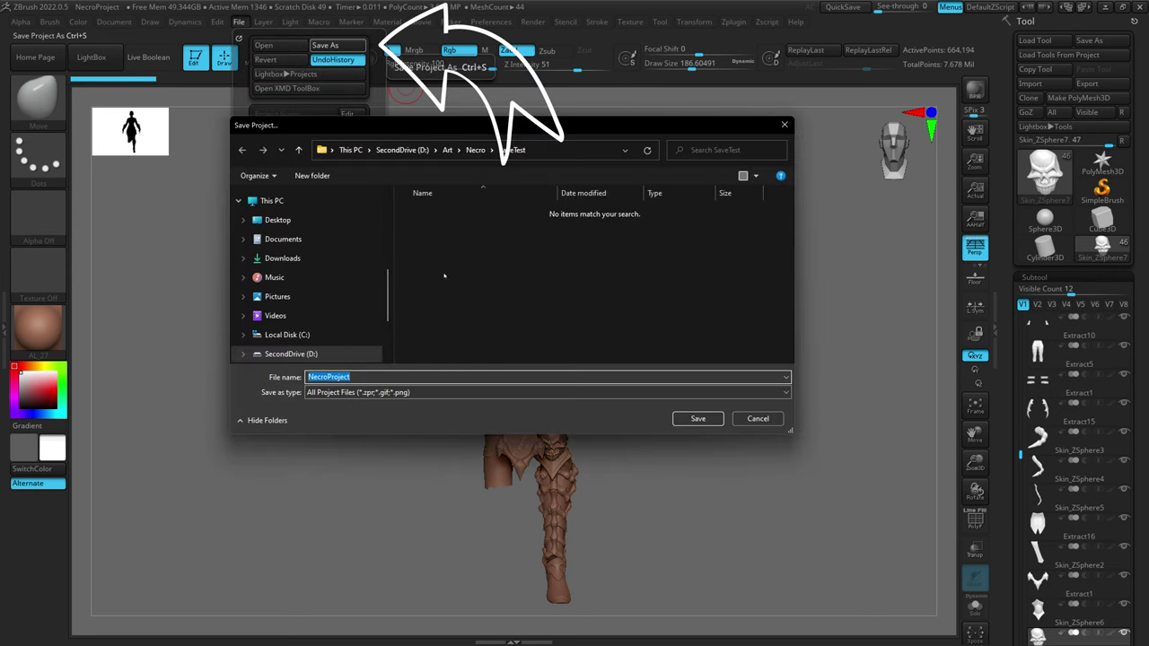
pyautogui.write('B')
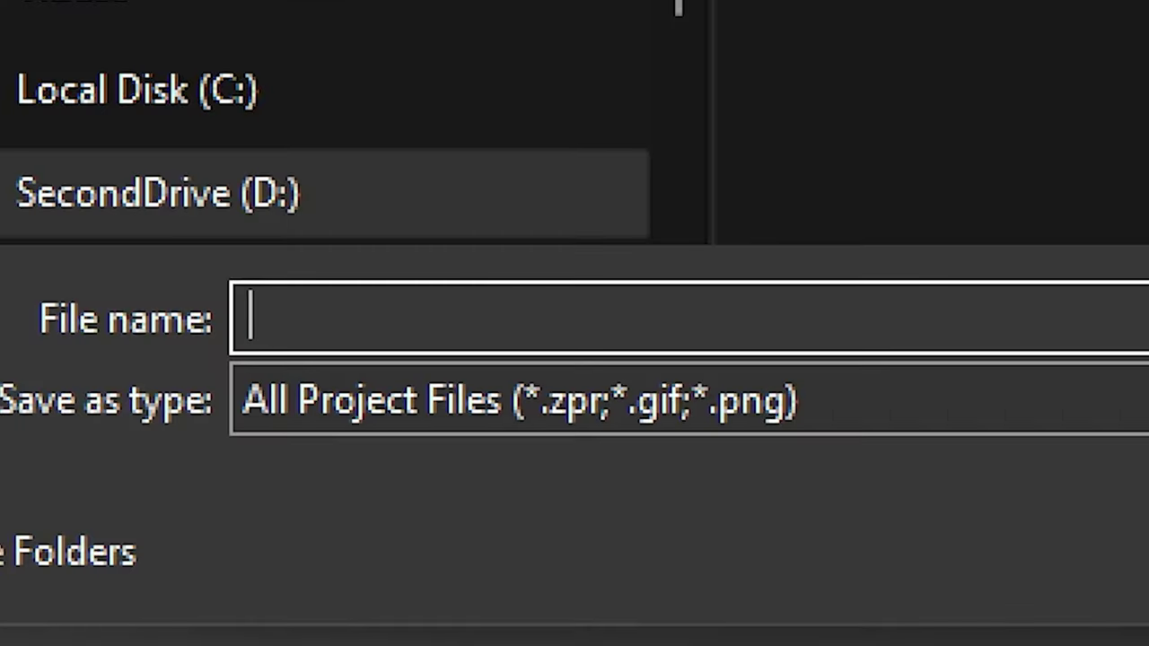
pyautogui.write('NecroP')
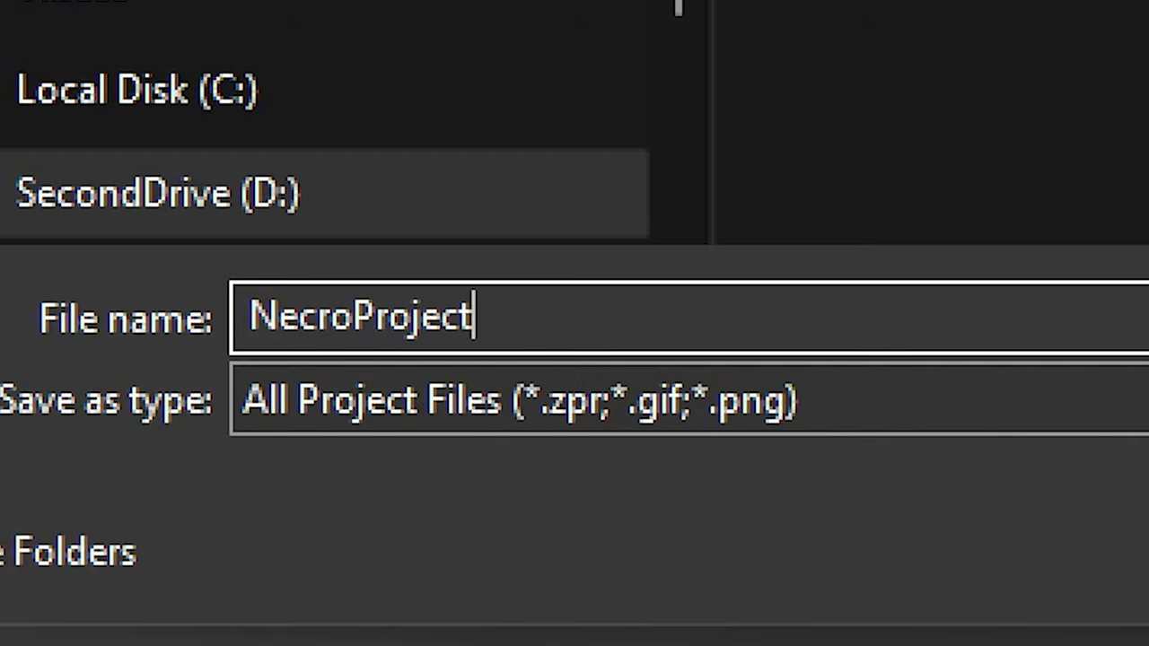
pyautogui.write('roject')
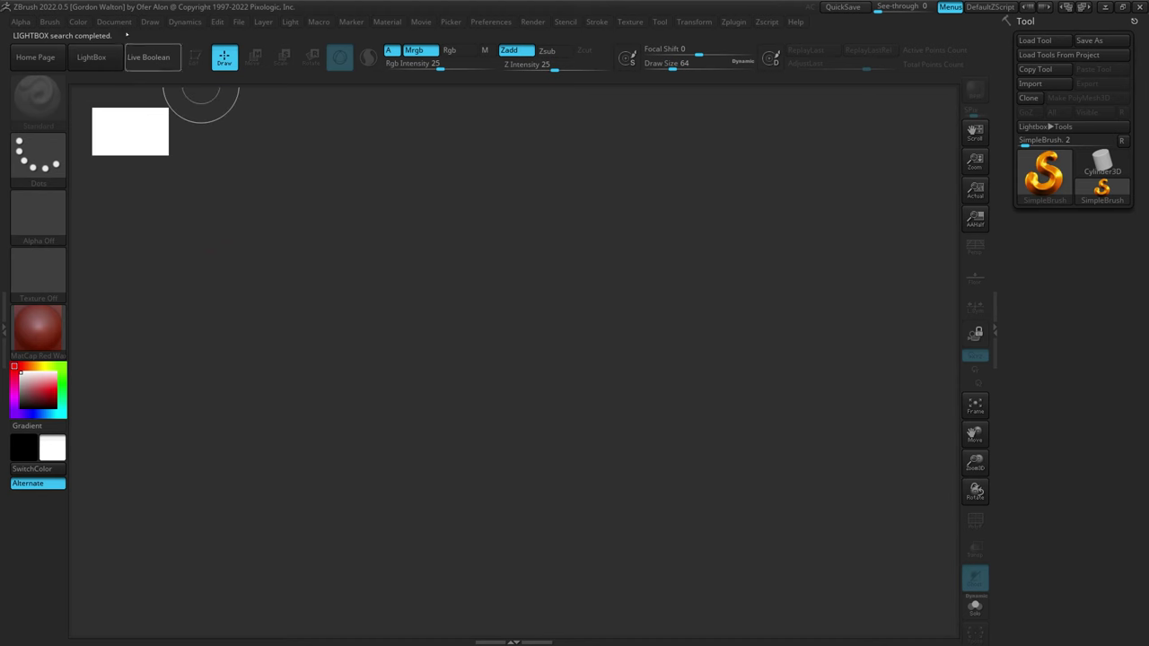
# Open the saved NecoDoc document from the SaveTest folder.
pyautogui.click(116, 22)
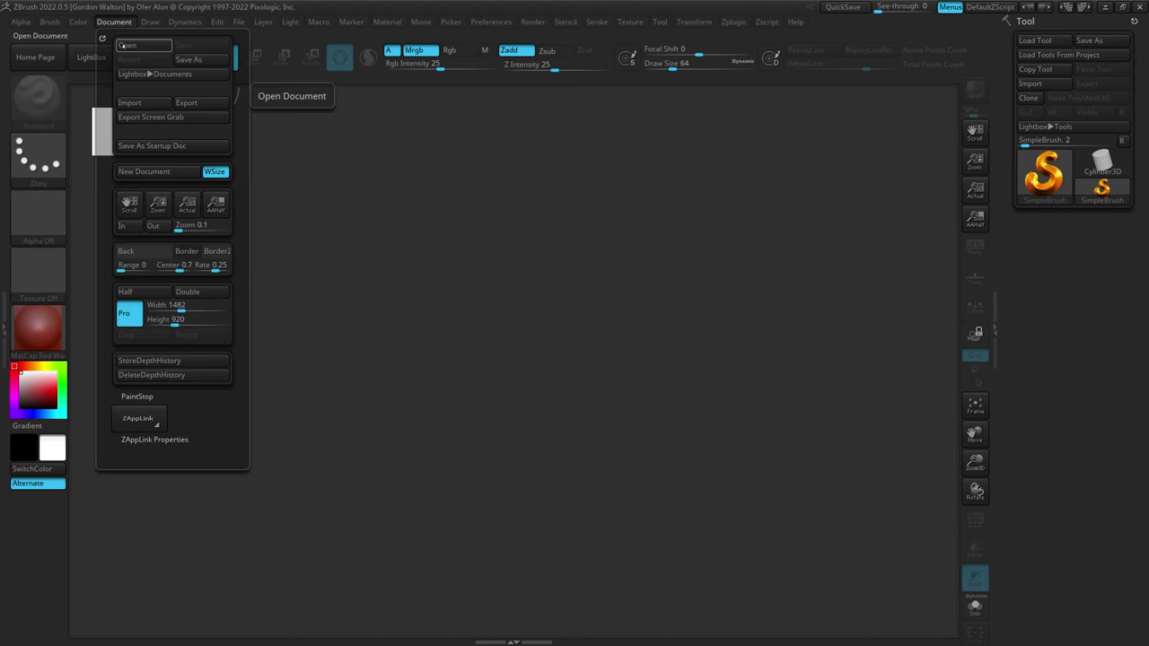
pyautogui.click(127, 47)
pyautogui.doubleClick(449, 212)
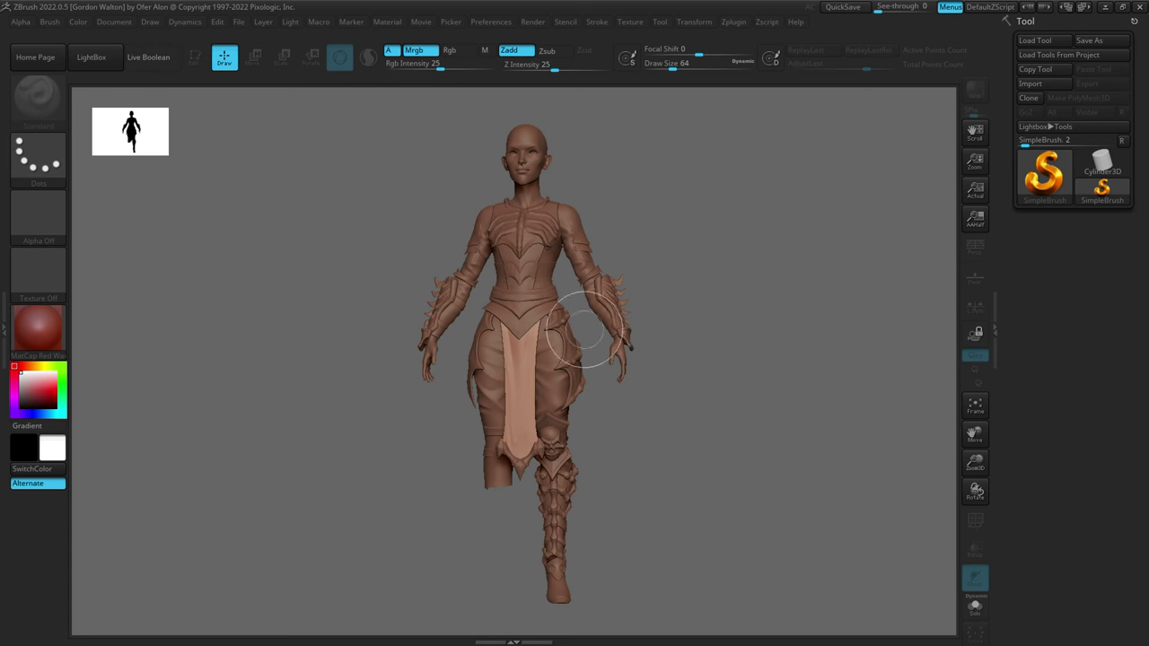
# Paint red SimpleBrush strokes diagonally across the figure on the canvas and undo the last stroke.
pyautogui.moveTo(658, 328)
pyautogui.mouseDown()
pyautogui.moveTo(682, 355)
pyautogui.moveTo(674, 359)
pyautogui.moveTo(685, 347)
pyautogui.mouseUp()
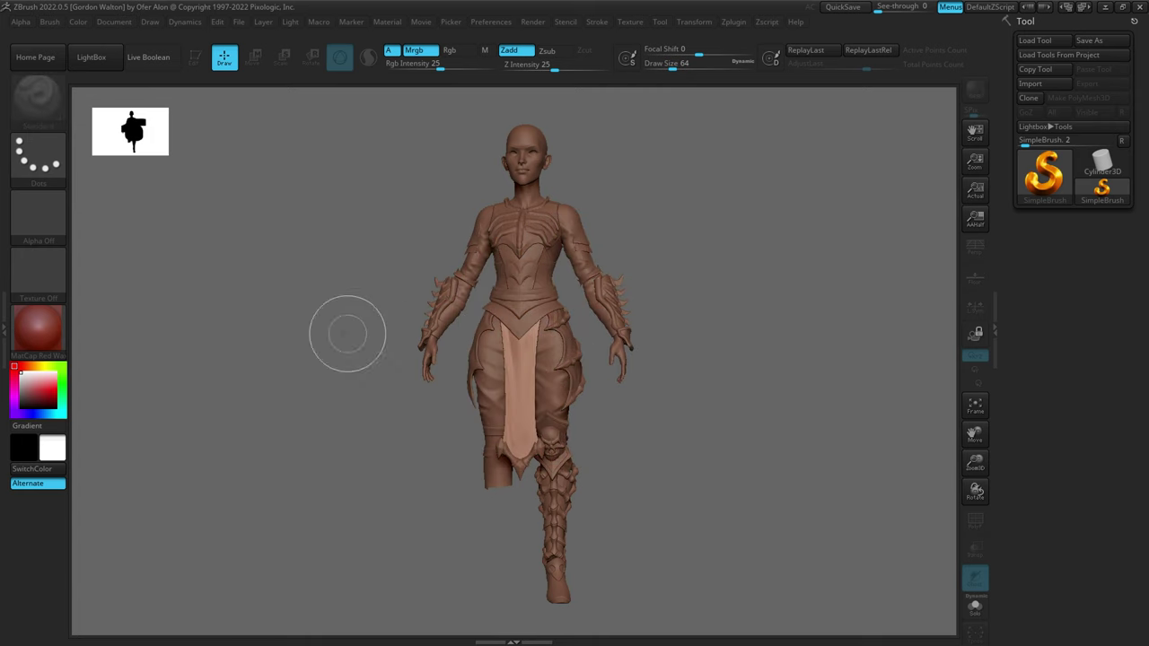
pyautogui.hotkey('shift', '1')
pyautogui.hotkey('shift', '1')
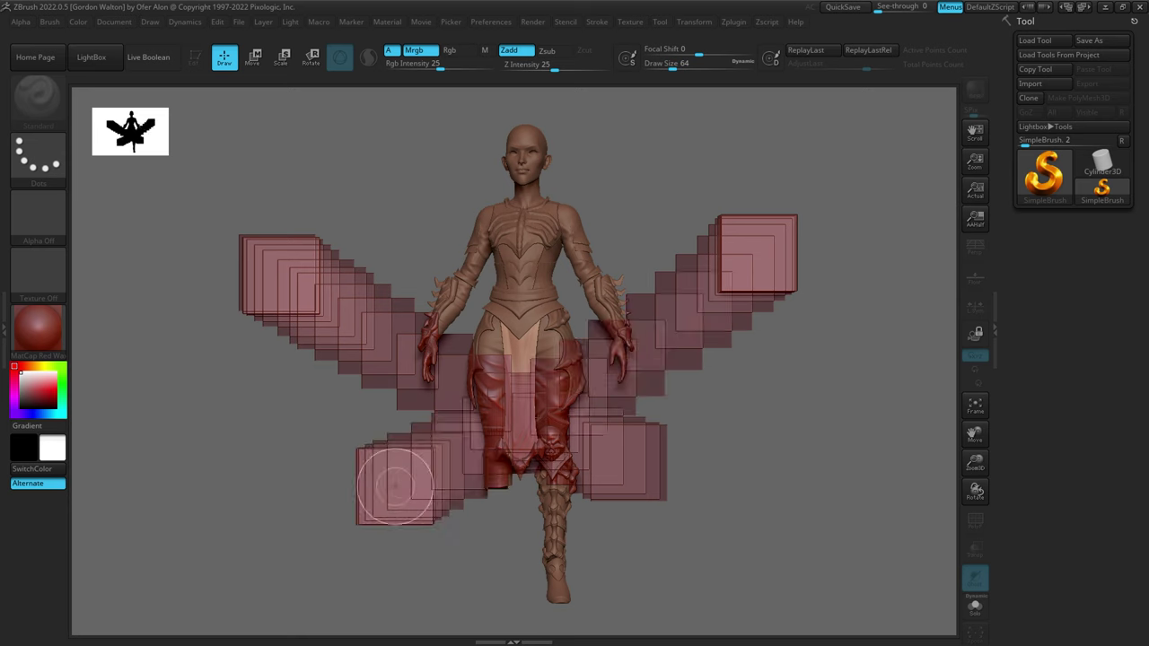
pyautogui.hotkey('ctrl', 'z')
# Try the BlurBrush, and erase the lower boot and part of the red stroke's end with the EraserBrush.
pyautogui.click(1046, 191)
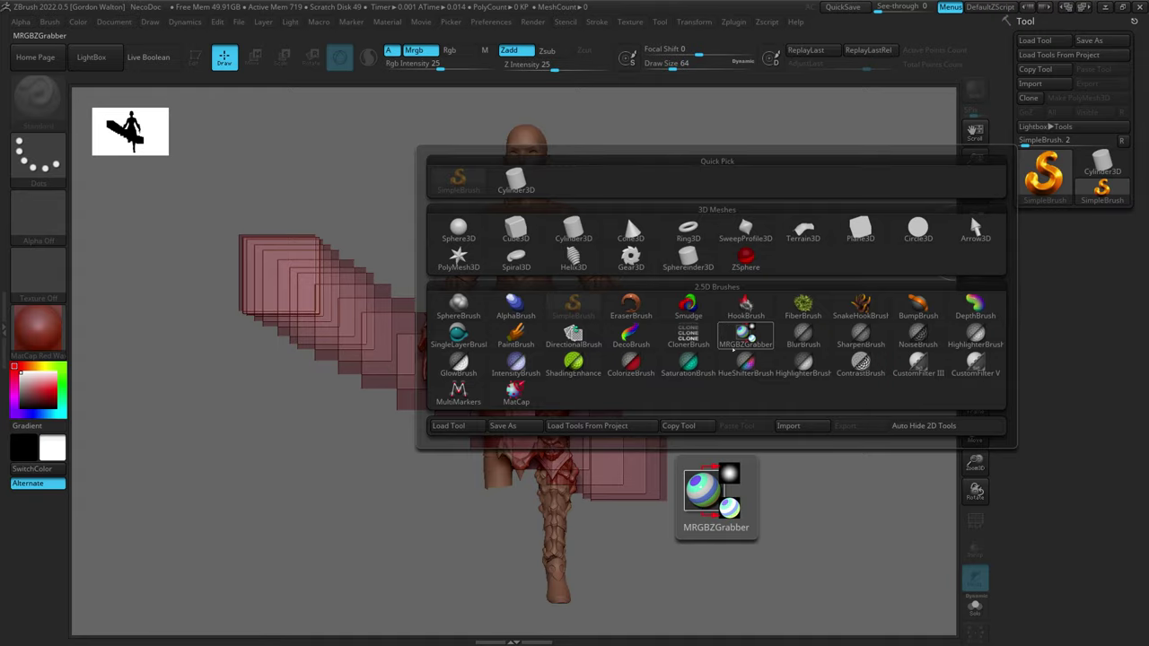
pyautogui.click(803, 337)
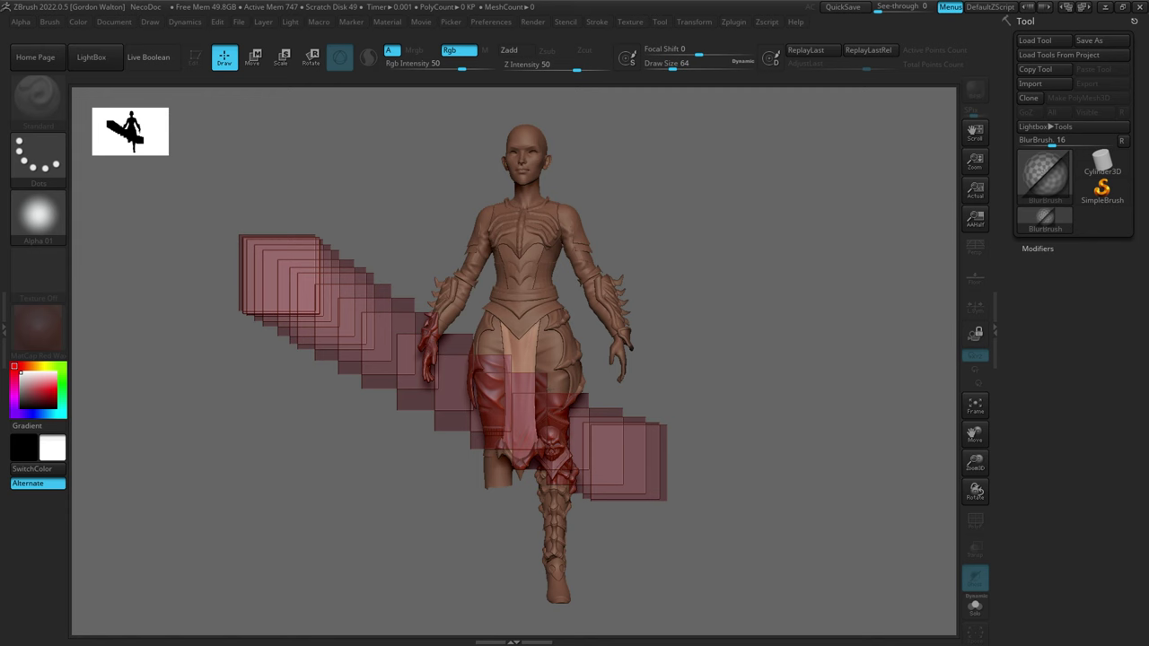
pyautogui.click(1047, 176)
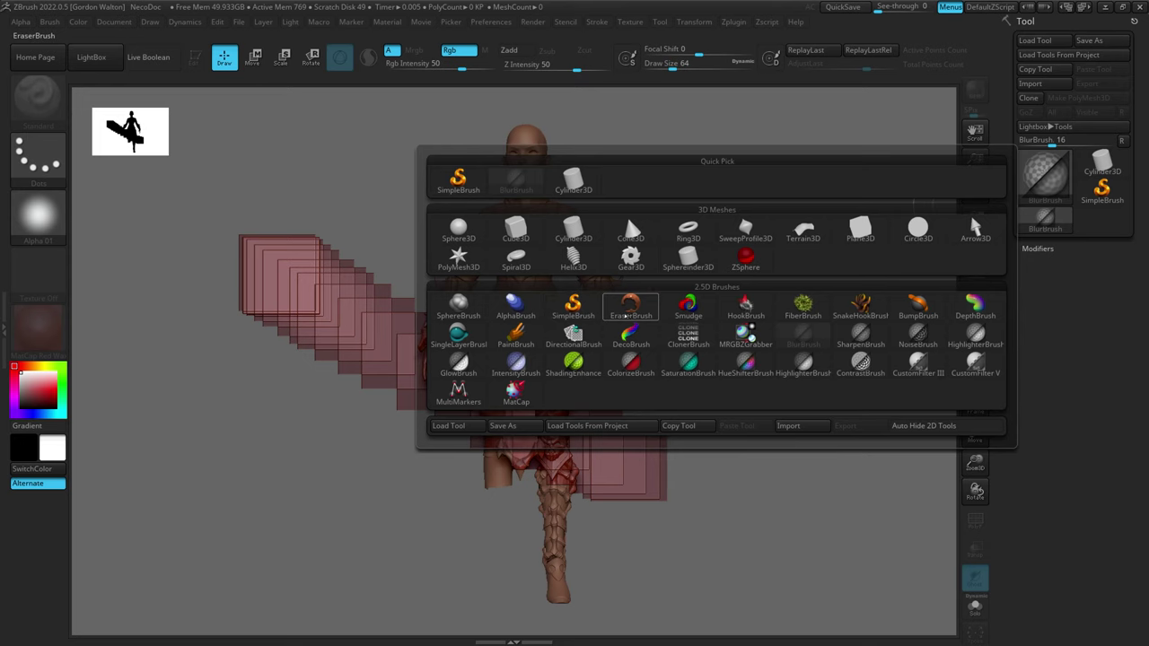
pyautogui.click(625, 217)
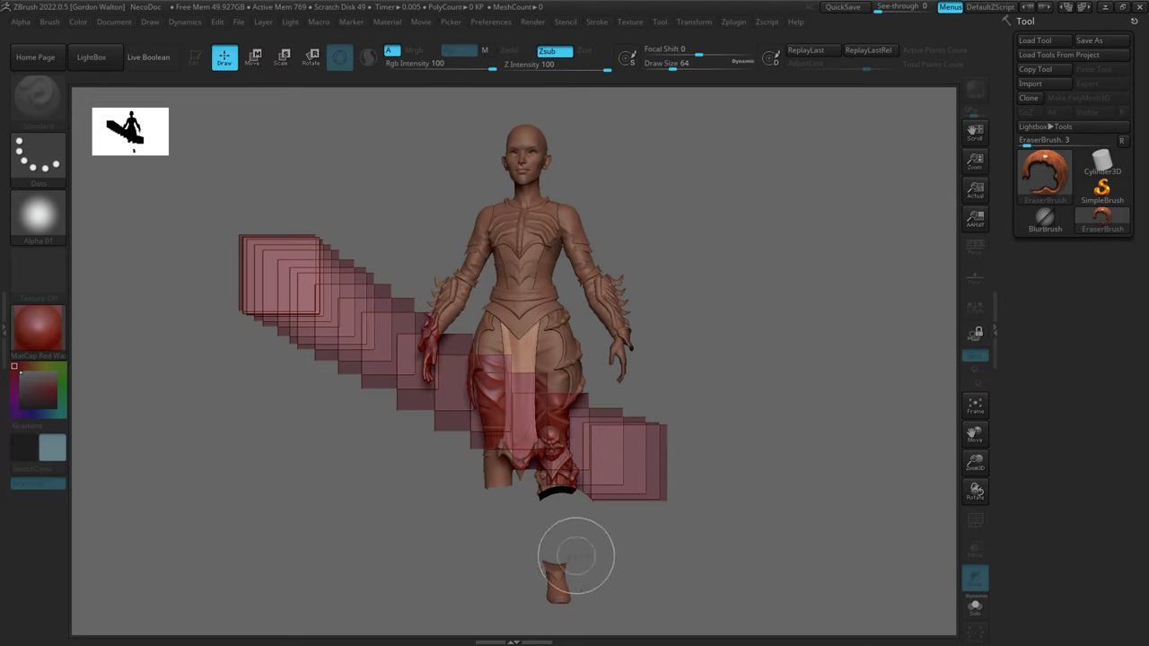
pyautogui.moveTo(656, 508)
pyautogui.mouseDown()
pyautogui.moveTo(633, 426)
pyautogui.moveTo(641, 422)
pyautogui.moveTo(643, 356)
pyautogui.mouseUp()
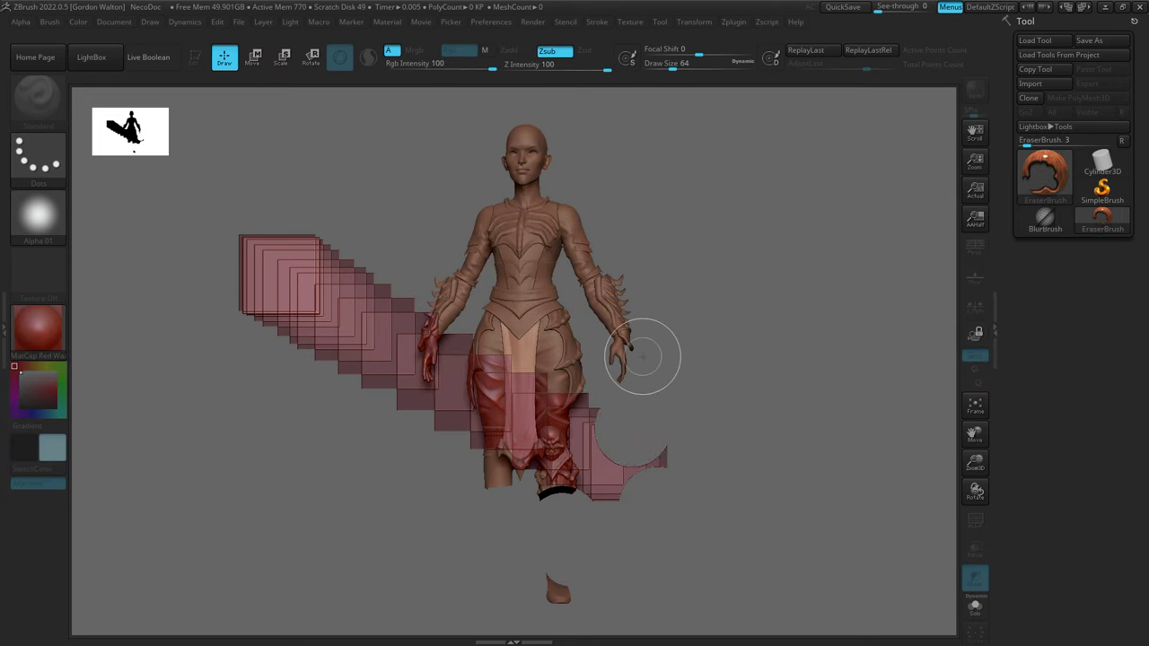
# Paint over the figure's hips with the ColorizeBrush and the IntensityBrush.
pyautogui.click(1042, 175)
pyautogui.click(628, 337)
pyautogui.moveTo(534, 360); pyautogui.dragTo(561, 377)
pyautogui.click(1044, 175)
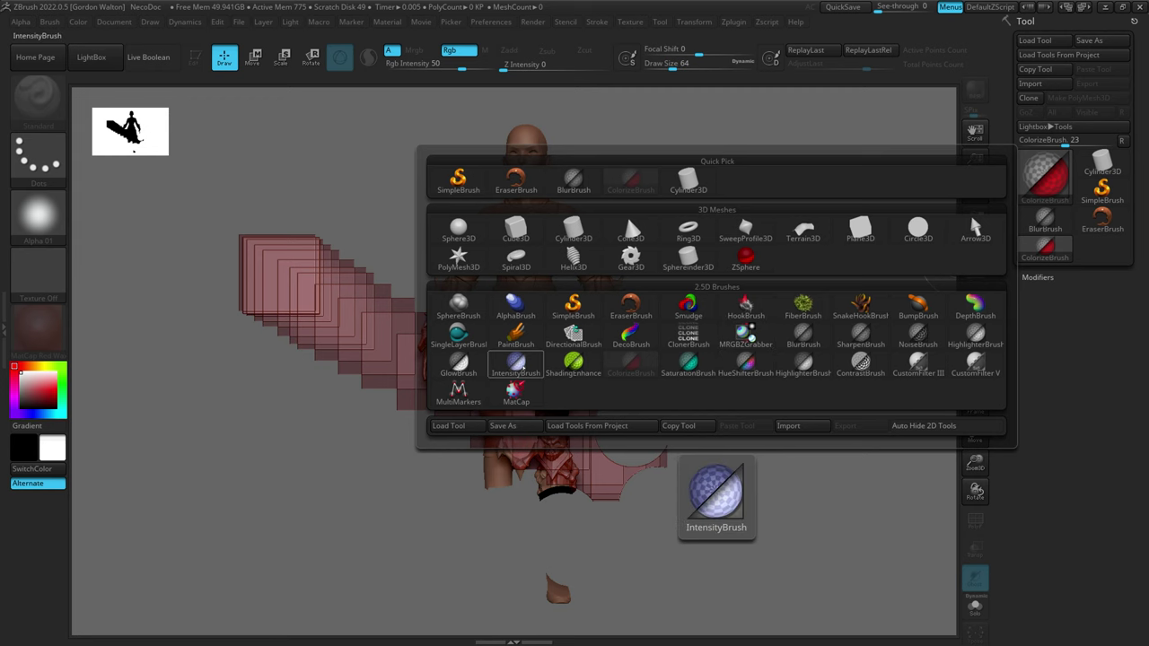
pyautogui.click(516, 364)
pyautogui.moveTo(558, 354)
pyautogui.mouseDown()
pyautogui.moveTo(490, 341)
pyautogui.moveTo(545, 404)
pyautogui.moveTo(458, 363)
pyautogui.mouseUp()
# Build up lumpy depth along the figure's arm and past the hand with the BumpBrush.
pyautogui.click(1045, 179)
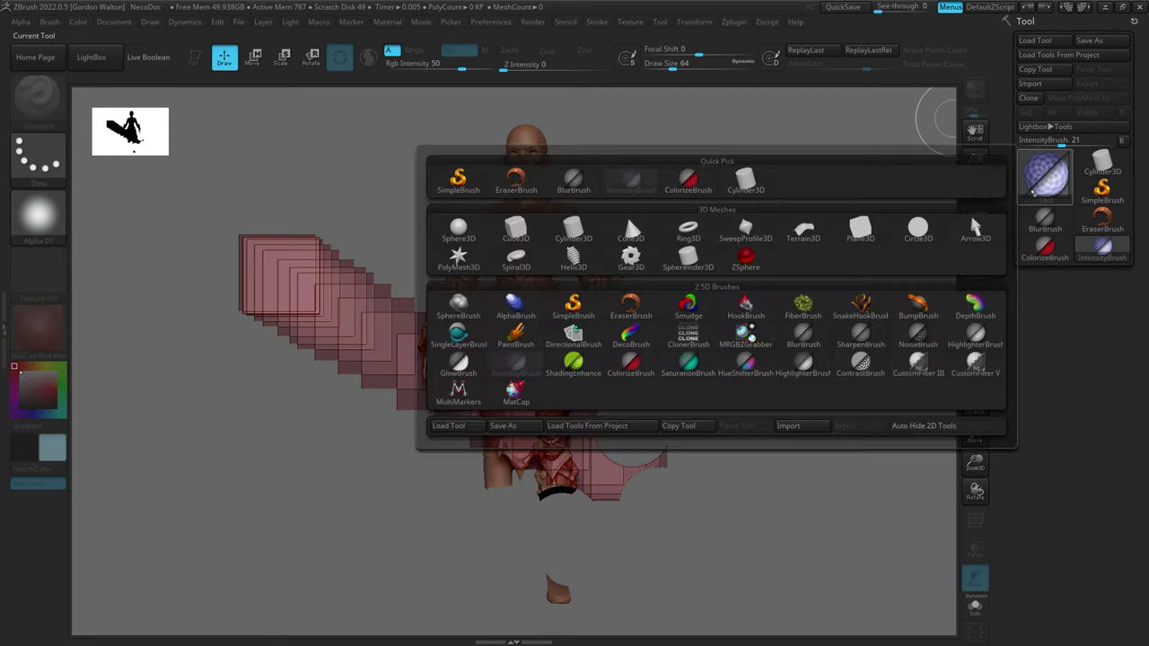
pyautogui.click(918, 310)
pyautogui.moveTo(588, 256)
pyautogui.mouseDown()
pyautogui.moveTo(591, 201)
pyautogui.moveTo(624, 211)
pyautogui.moveTo(596, 235)
pyautogui.moveTo(602, 297)
pyautogui.moveTo(642, 353)
pyautogui.moveTo(649, 395)
pyautogui.mouseUp()
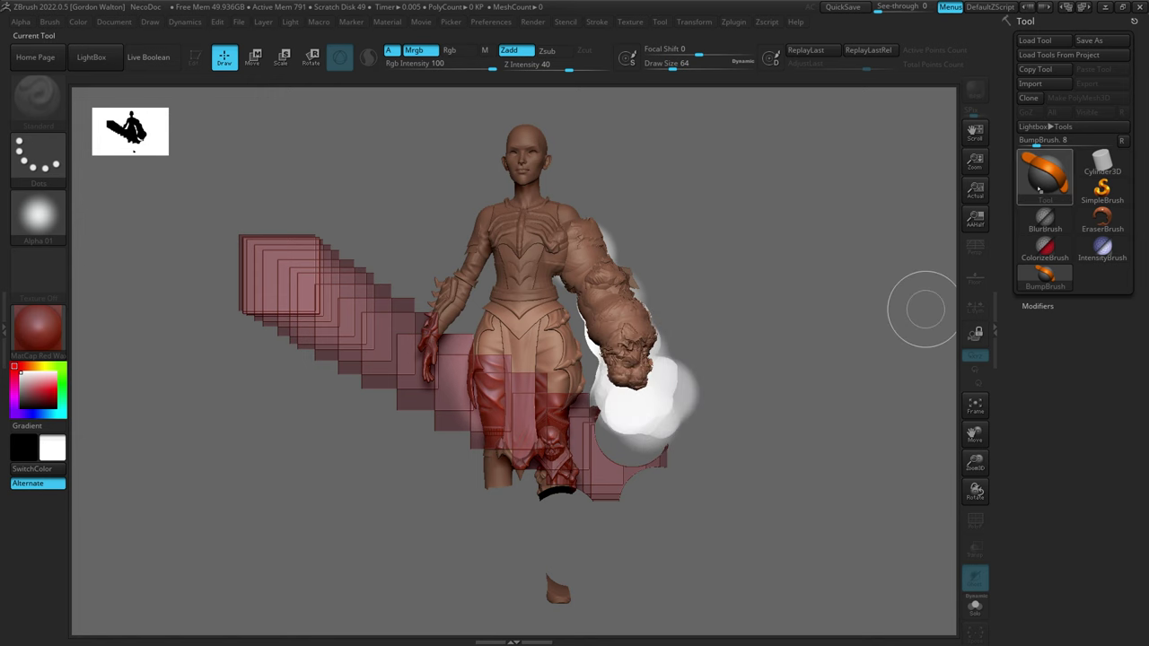
# Try the HighlighterBrushII on the area beside the bumped arm.
pyautogui.press('b')
pyautogui.click(626, 214)
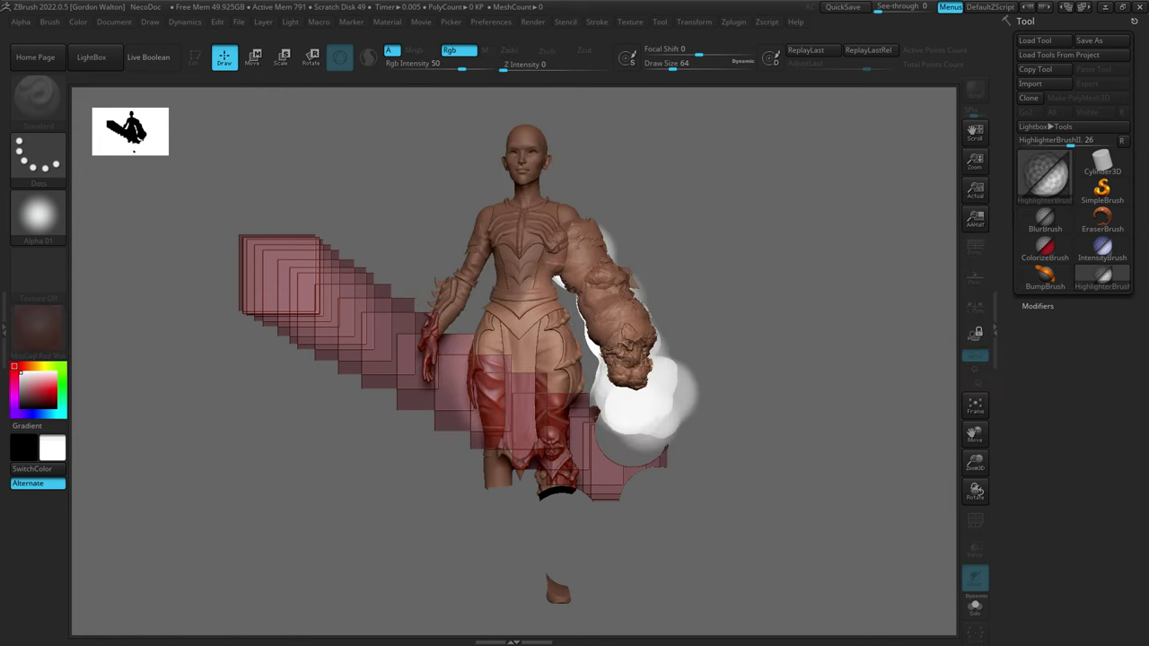
pyautogui.press('b')
pyautogui.click(625, 215)
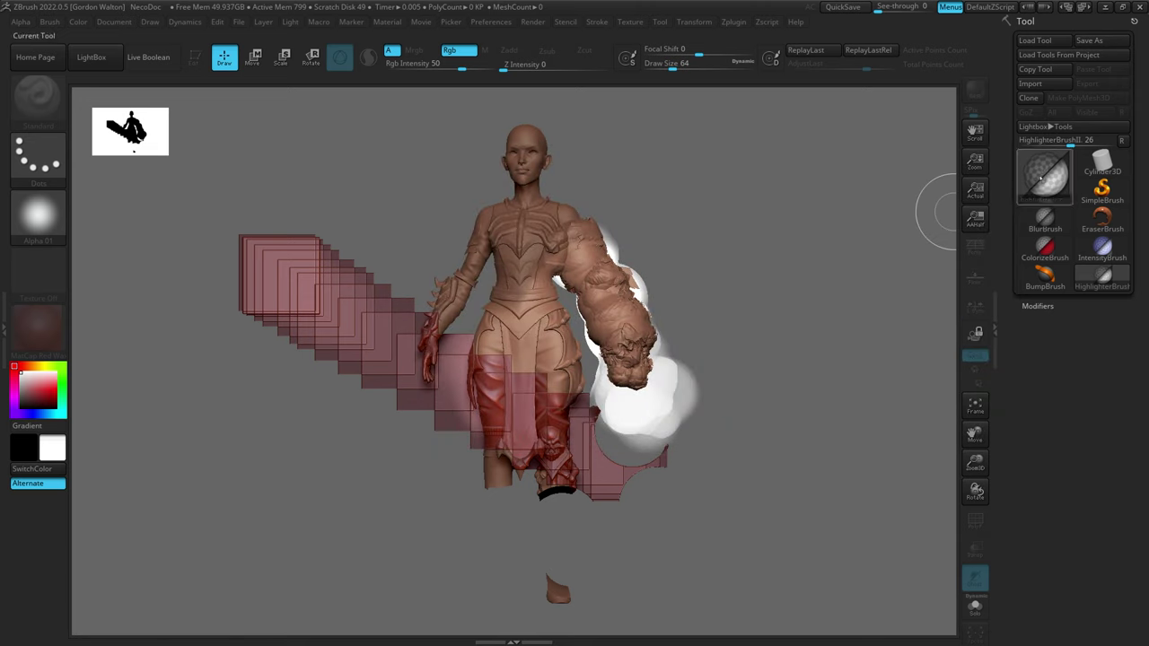
pyautogui.press('b')
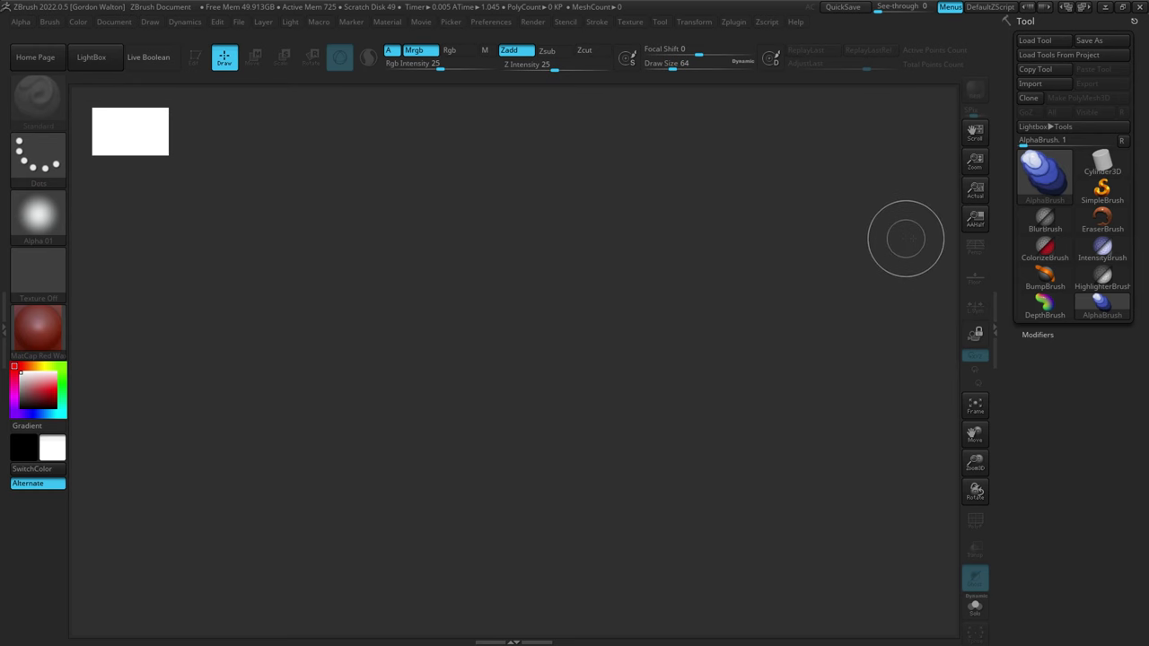
# Load the saved NecroTool file with a 3D tool active and draw it on the blank canvas in edit mode.
pyautogui.click(1101, 160)
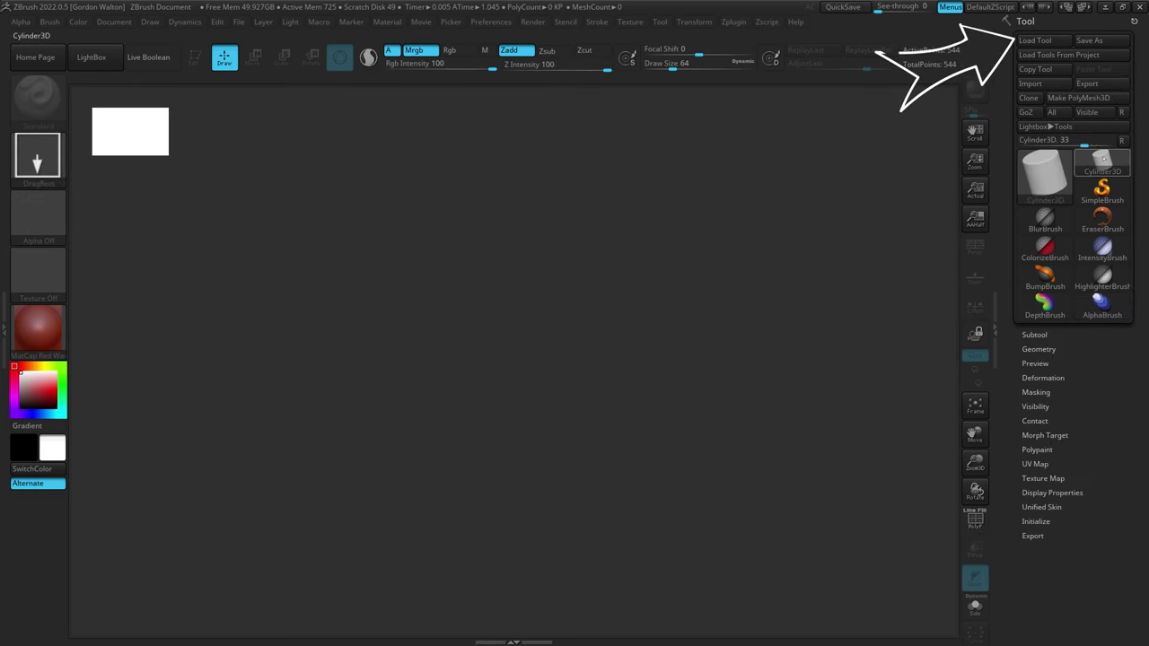
pyautogui.click(1035, 41)
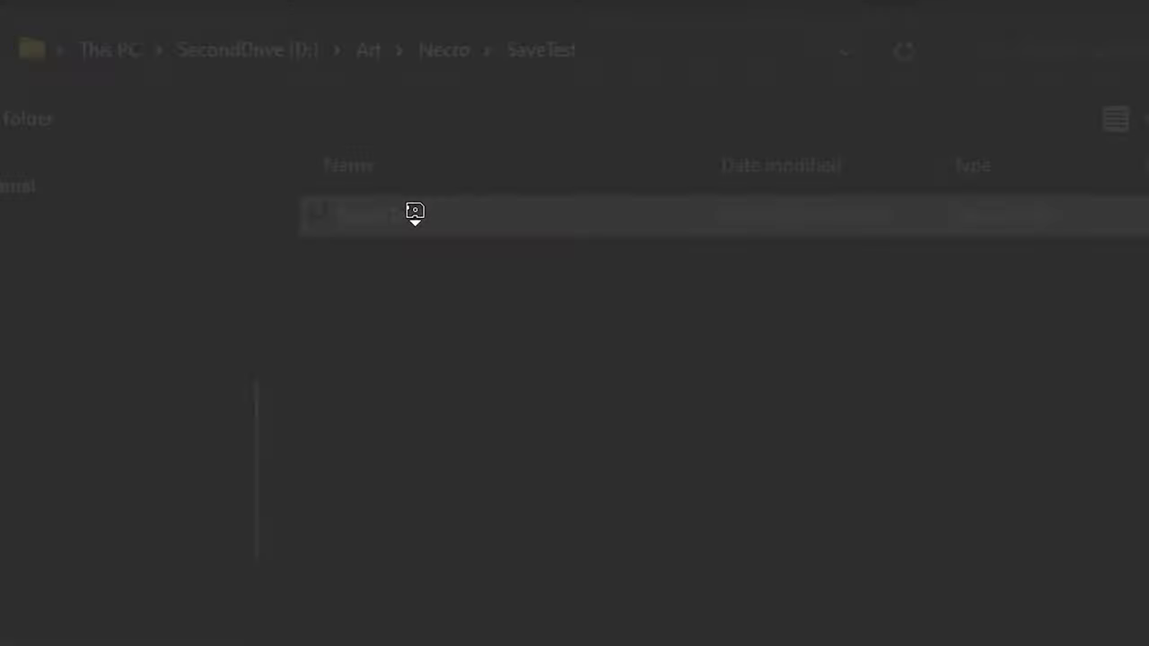
pyautogui.doubleClick(414, 211)
pyautogui.moveTo(576, 310); pyautogui.dragTo(575, 466)
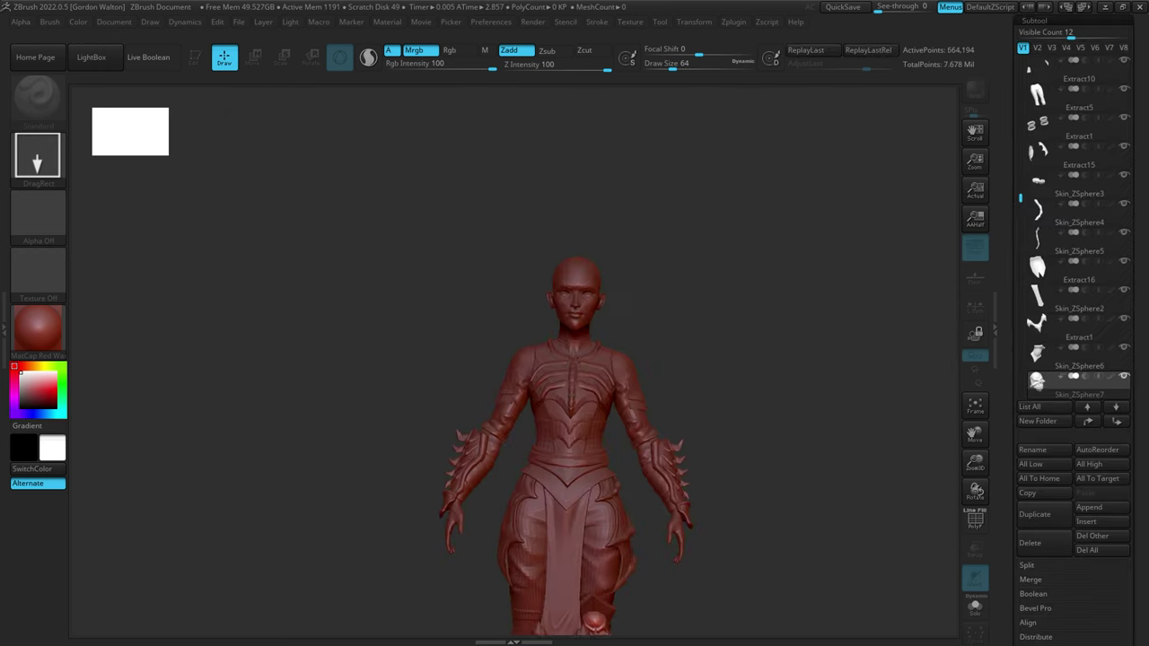
pyautogui.press('t')
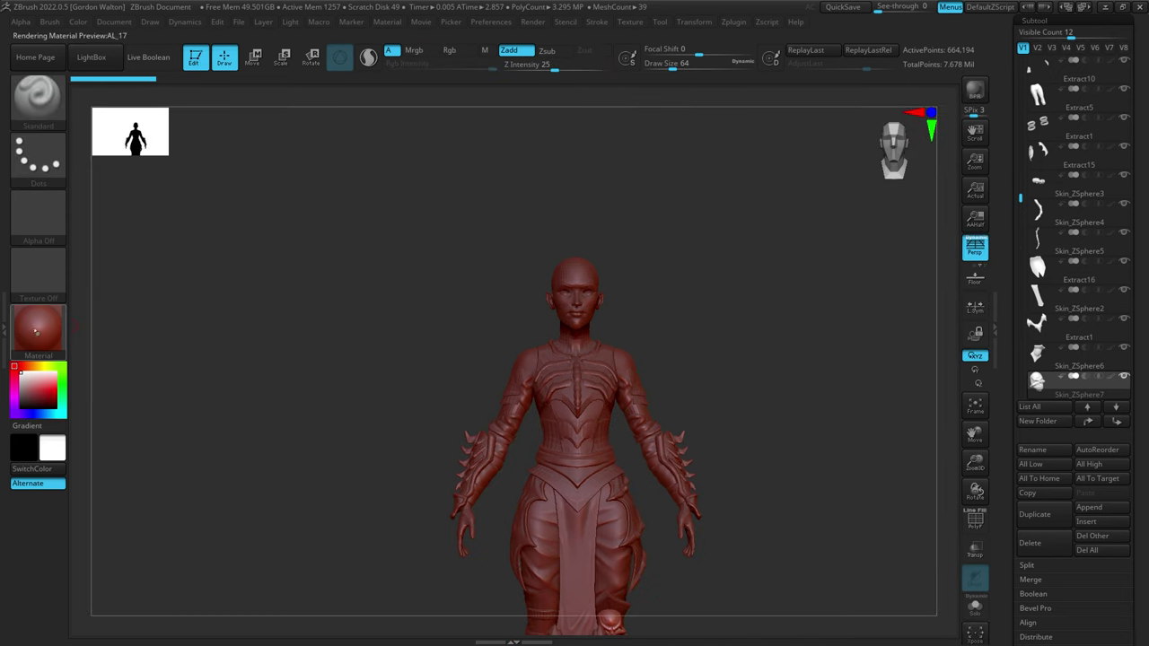
# Apply the AL_27 material to the loaded armor figure and centre it in the canvas.
pyautogui.click(34, 331)
pyautogui.click(457, 392)
pyautogui.keyDown('alt'); pyautogui.moveTo(813, 474); pyautogui.dragTo(745, 395); pyautogui.keyUp('alt')
# Examine the start of the loaded tool's subtool list, including the Boot folder, and inspect the model.
pyautogui.moveTo(1005, 352); pyautogui.dragTo(1008, 453)
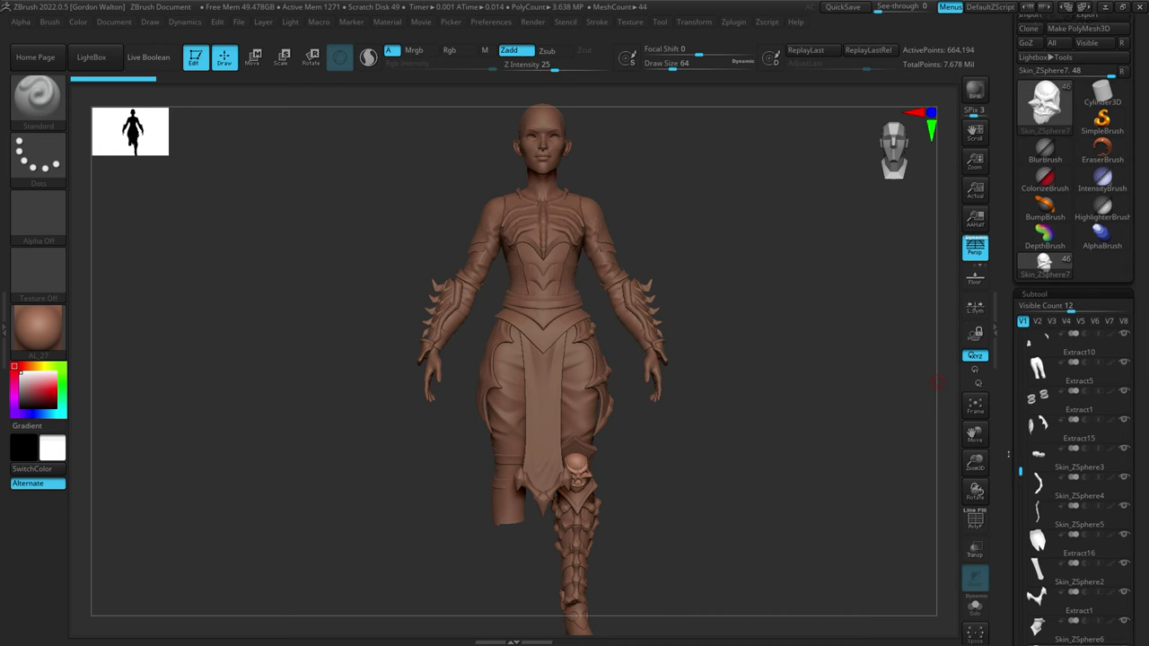
pyautogui.moveTo(1020, 341)
pyautogui.mouseDown()
pyautogui.moveTo(1021, 525)
pyautogui.moveTo(1021, 334)
pyautogui.mouseUp()
pyautogui.click(1038, 427)
pyautogui.click(1073, 347)
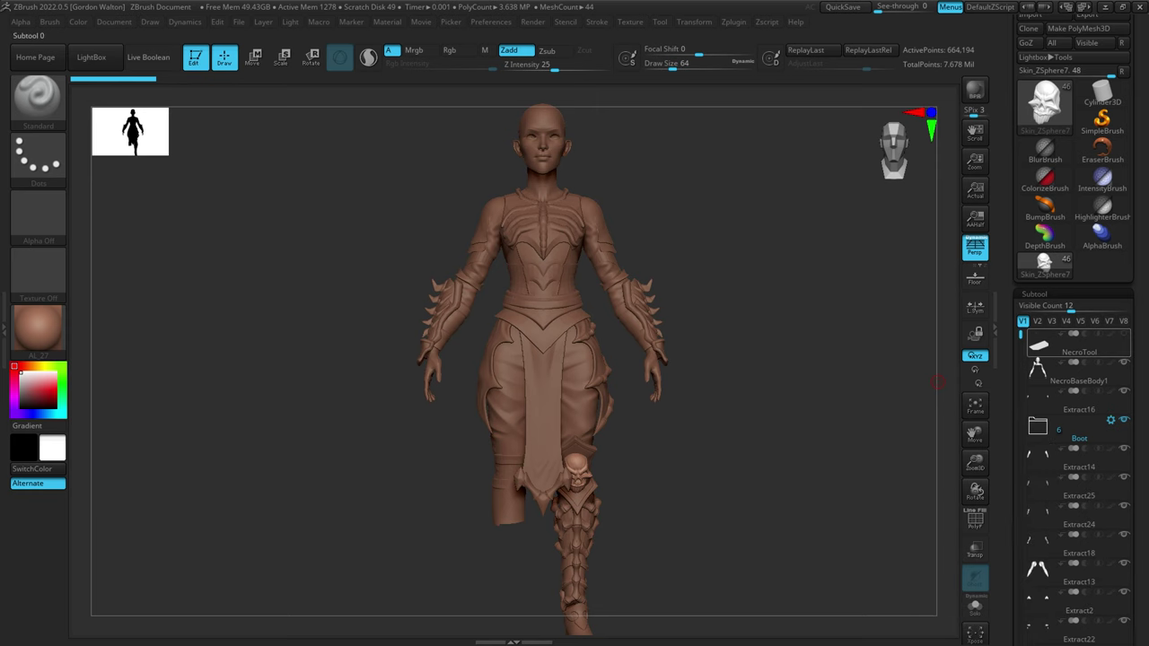
pyautogui.moveTo(736, 281)
pyautogui.mouseDown()
pyautogui.moveTo(769, 305)
pyautogui.moveTo(913, 317)
pyautogui.mouseUp()
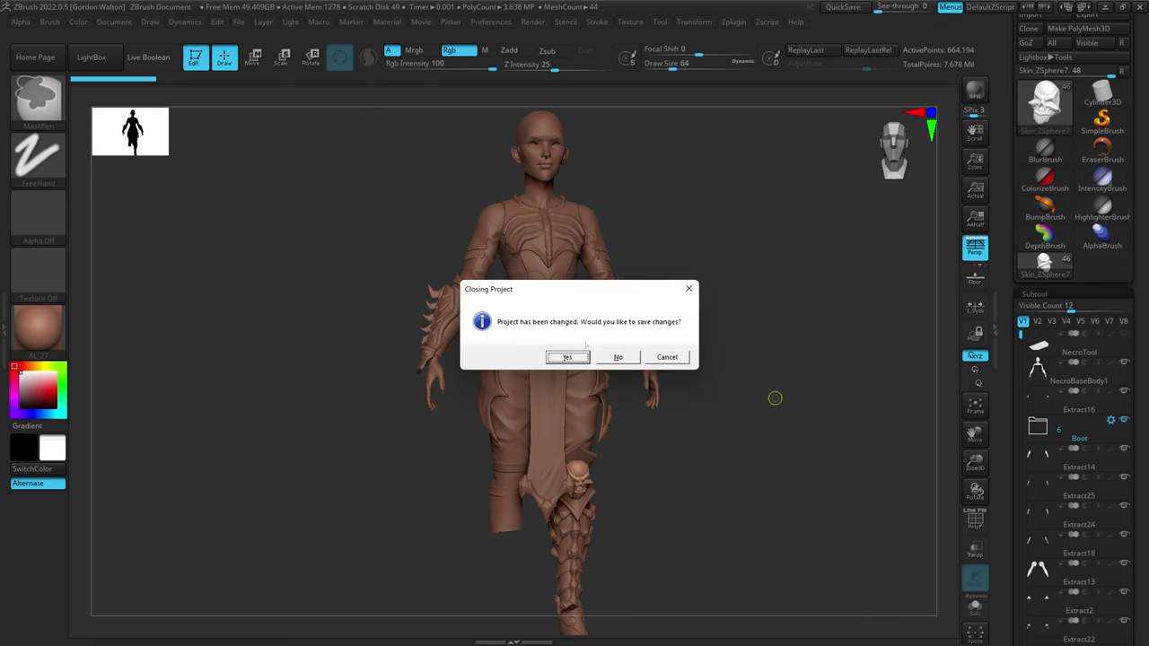
# Open the saved NecroProject without saving the current changes, and switch the active tool to Cylinder3D.
pyautogui.click(617, 357)
pyautogui.doubleClick(459, 219)
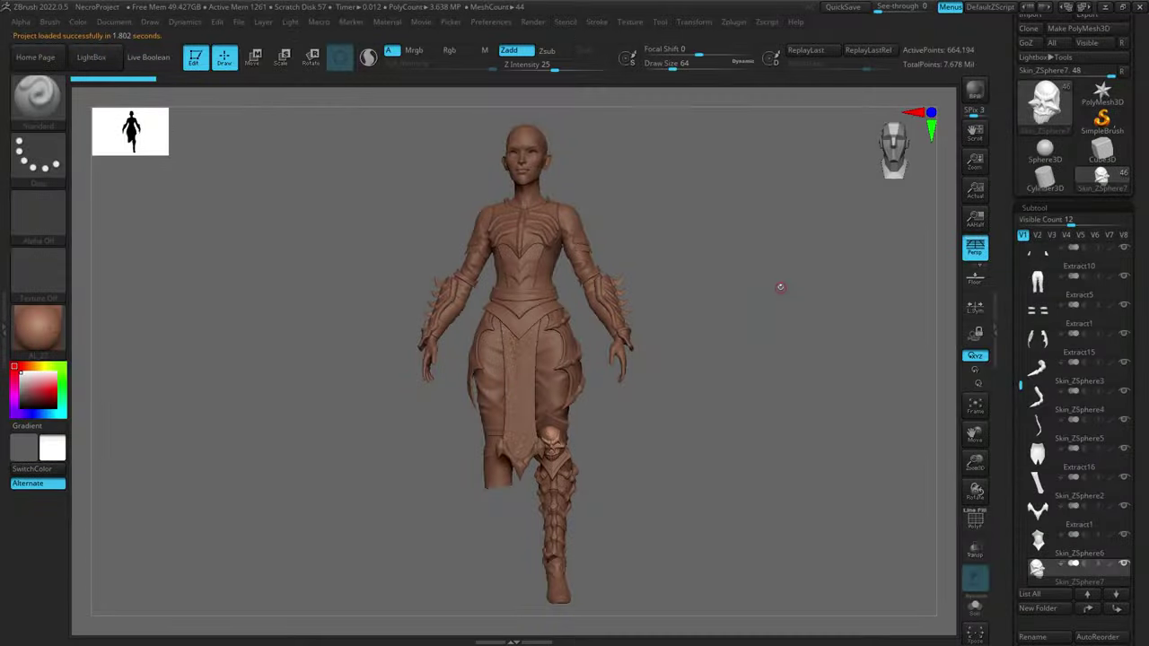
pyautogui.click(1049, 182)
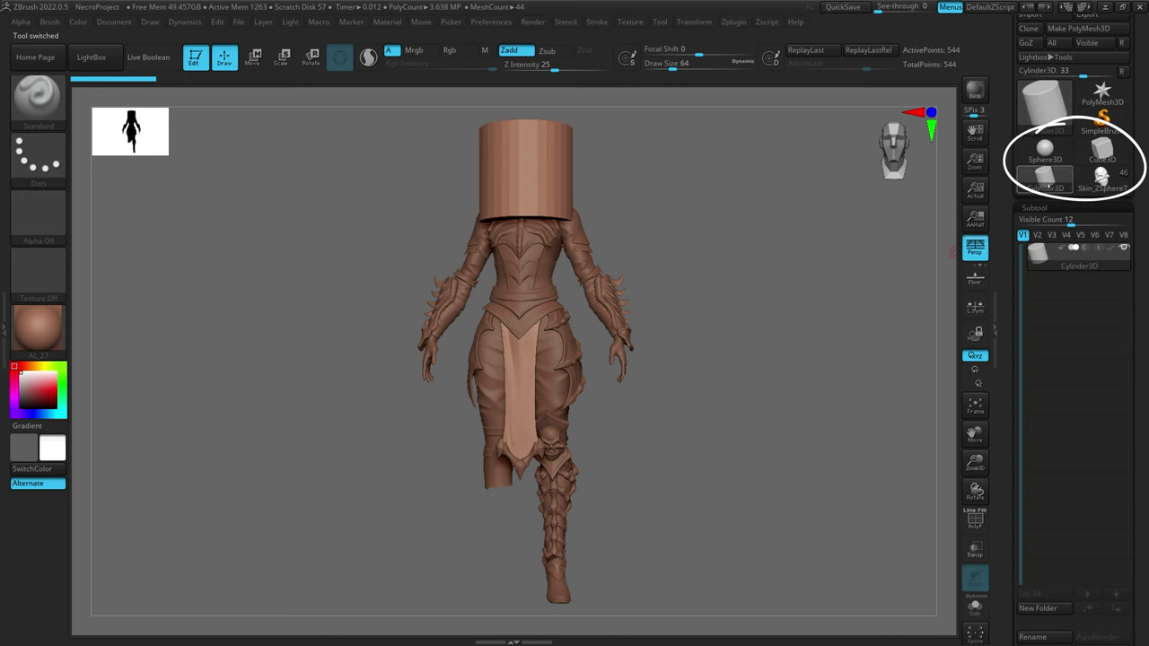
# Compare the project's Cylinder3D and Skin_ZSphere7 tools, finishing on the armor figure with the start of its subtool list in view.
pyautogui.click(1045, 150)
pyautogui.click(1102, 149)
pyautogui.click(1045, 180)
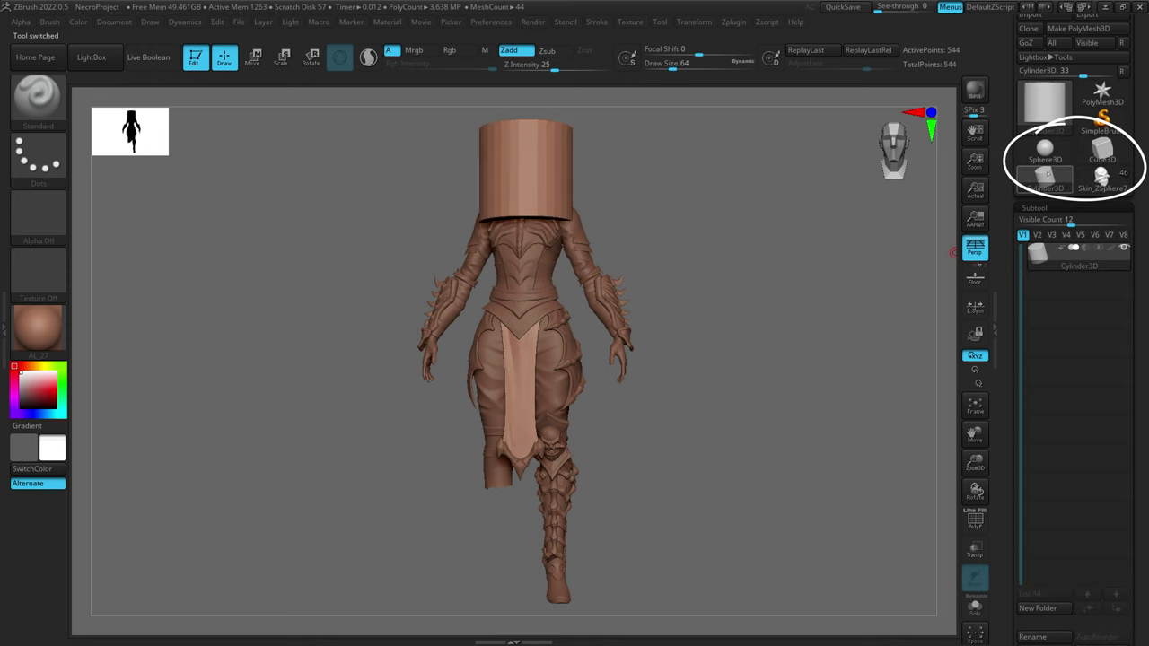
pyautogui.click(1045, 150)
pyautogui.click(1103, 178)
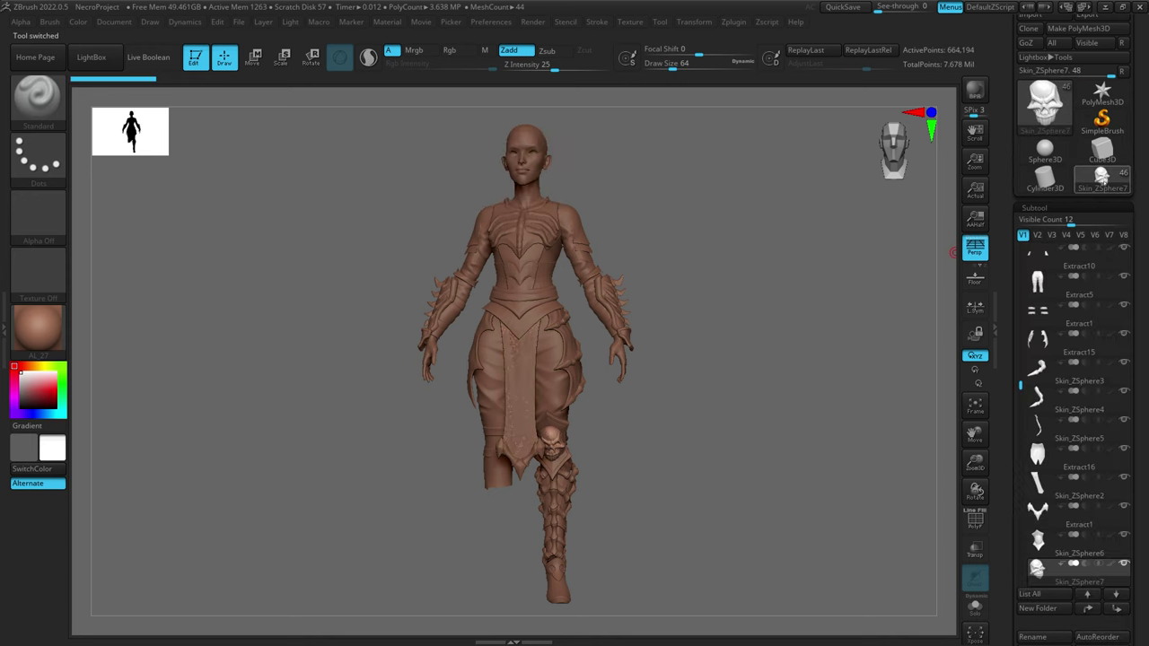
pyautogui.click(1043, 184)
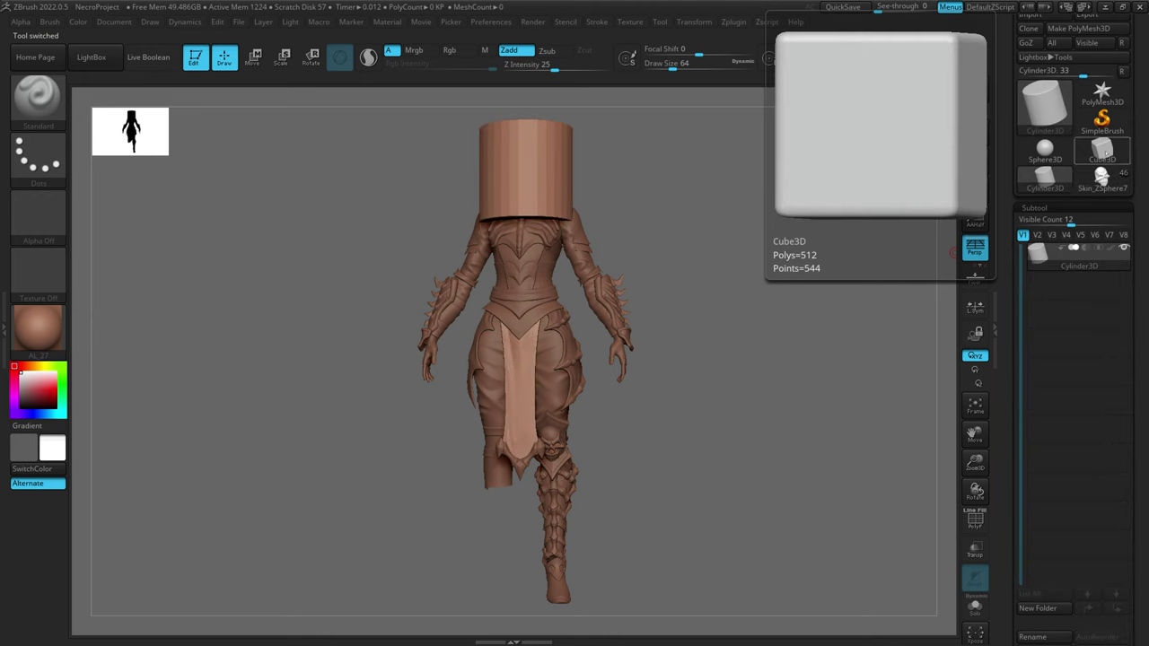
pyautogui.click(1103, 177)
pyautogui.moveTo(1020, 377); pyautogui.dragTo(1014, 240)
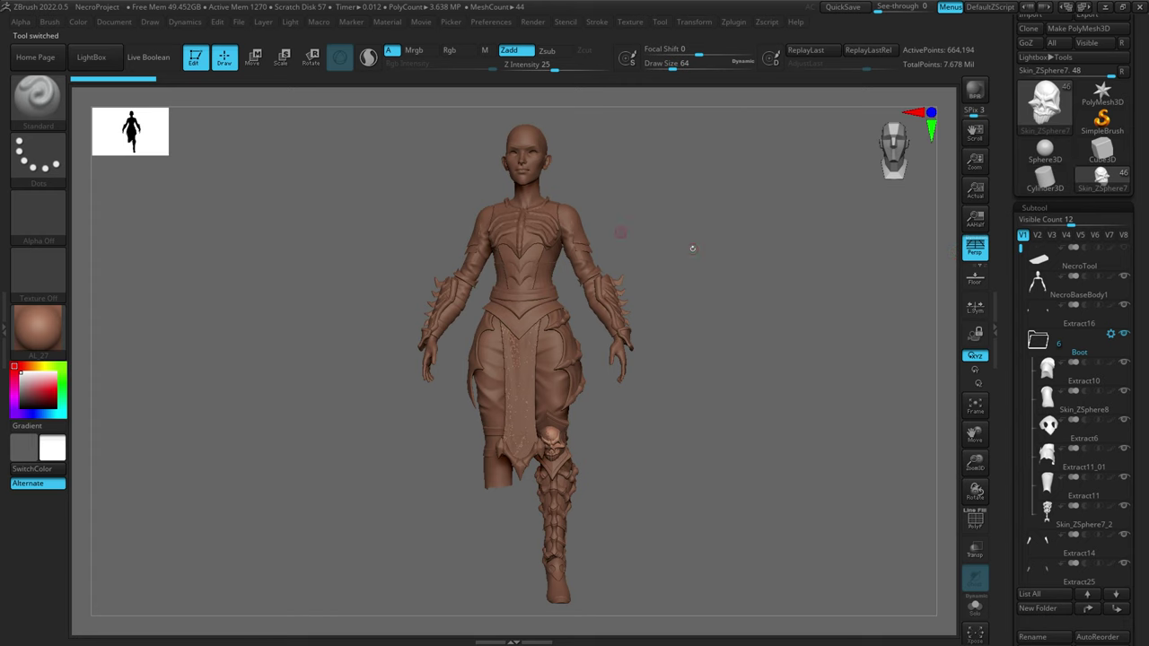
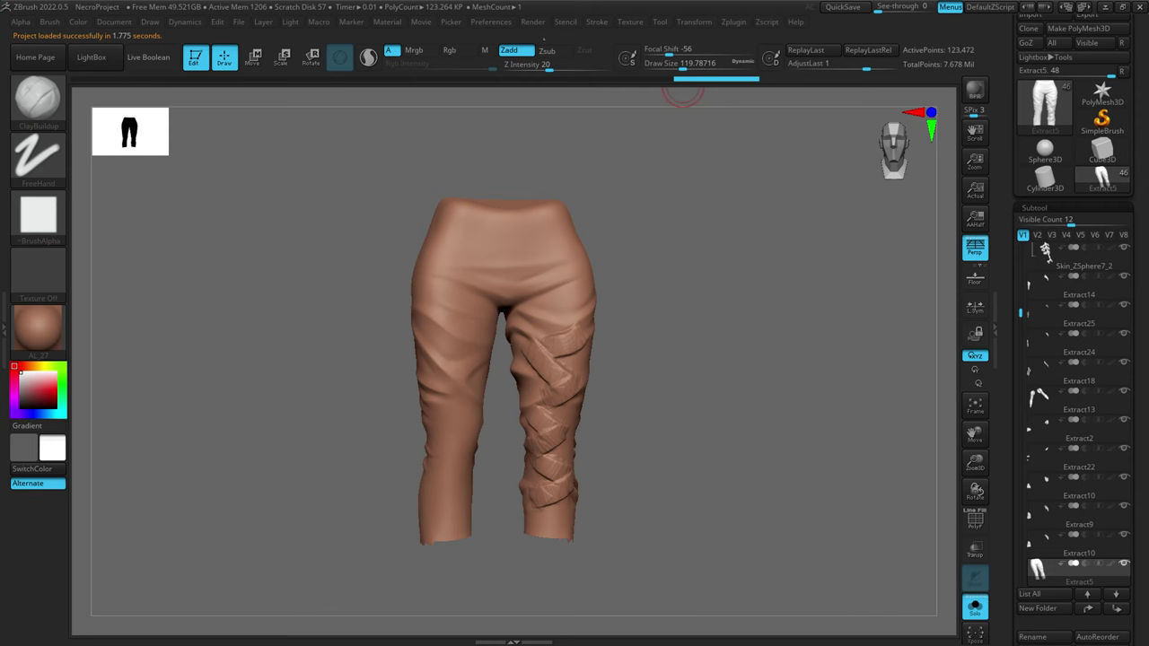
# Examine the Undo History preferences and the UndoHistory option for saving projects.
pyautogui.click(491, 22)
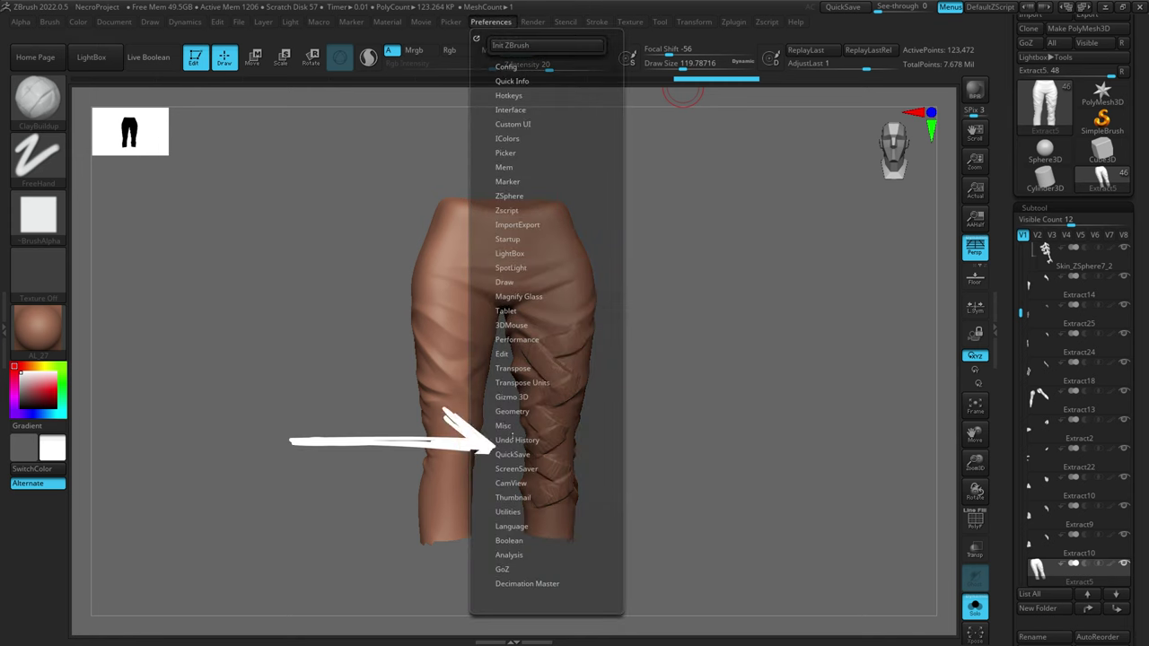
pyautogui.click(513, 439)
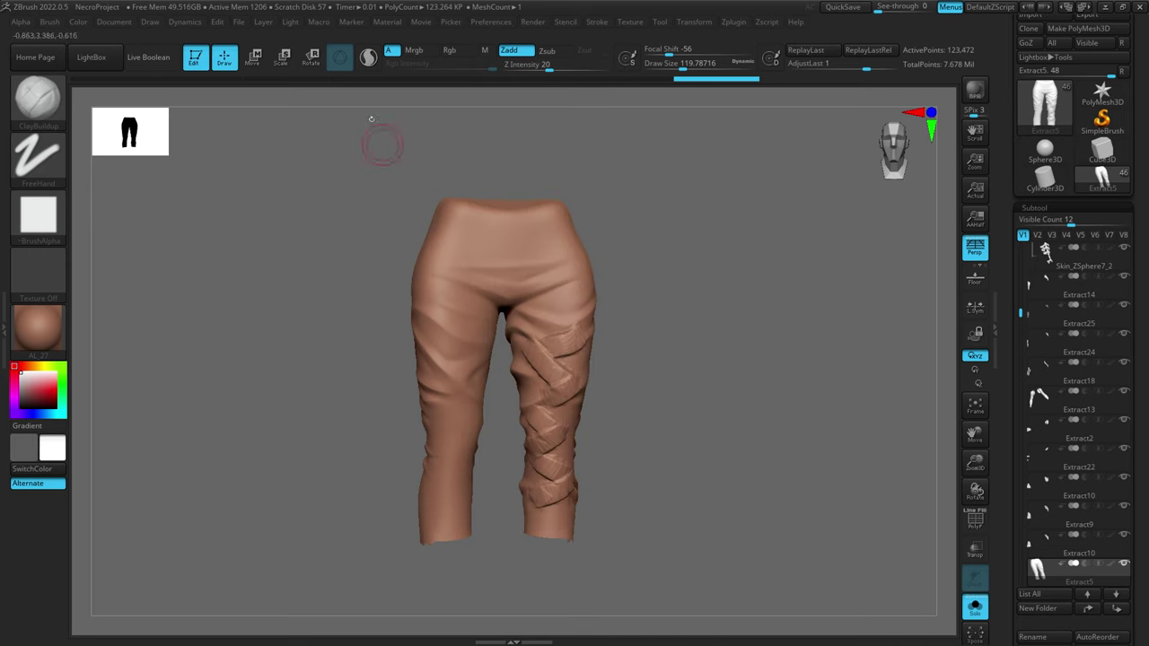
pyautogui.click(238, 22)
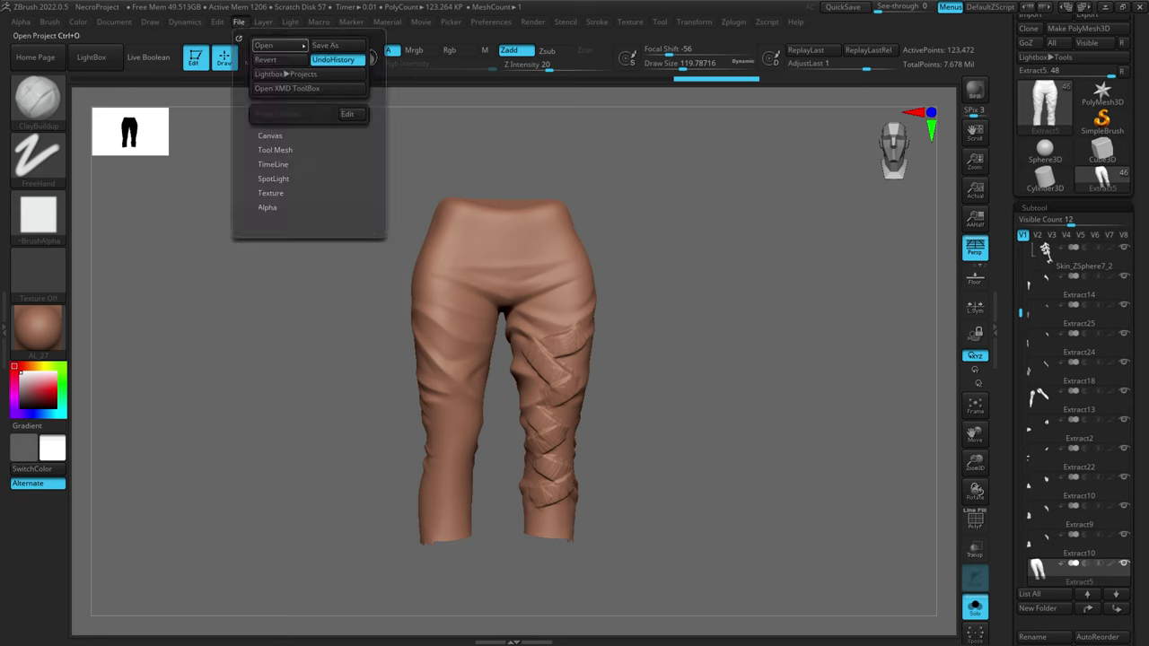
pyautogui.moveTo(319, 33); pyautogui.dragTo(334, 25)
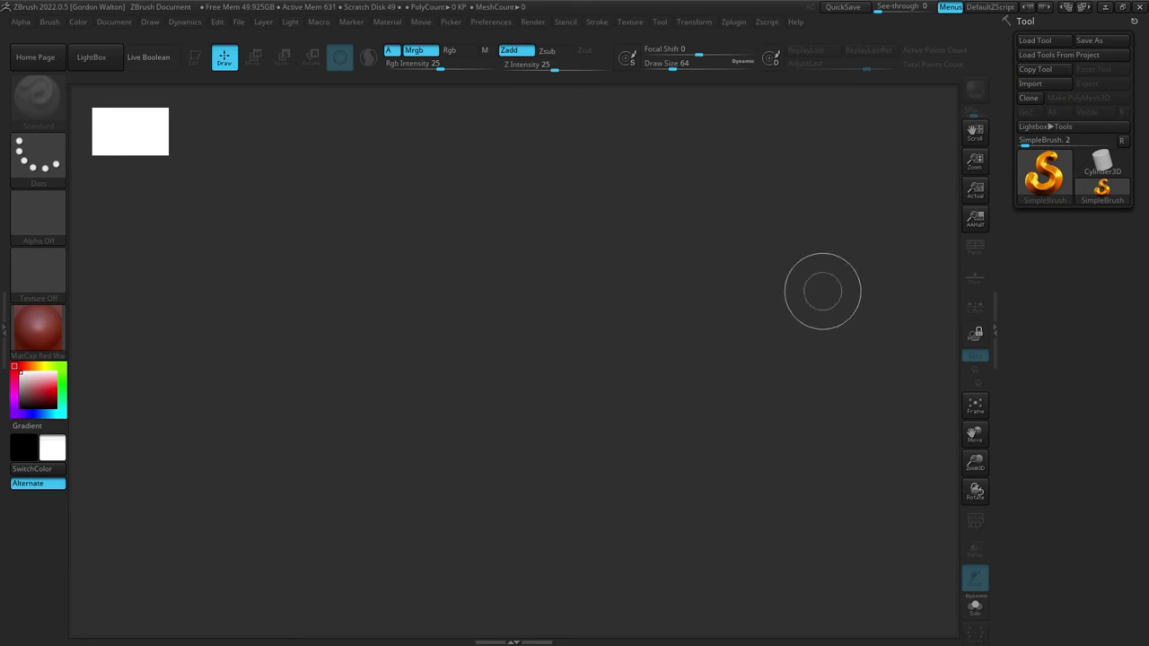
# Open NecroProject from the SaveTest folder, then isolate the Extract5 trousers to step through their saved undo history.
pyautogui.hotkey('ctrl', 'o')
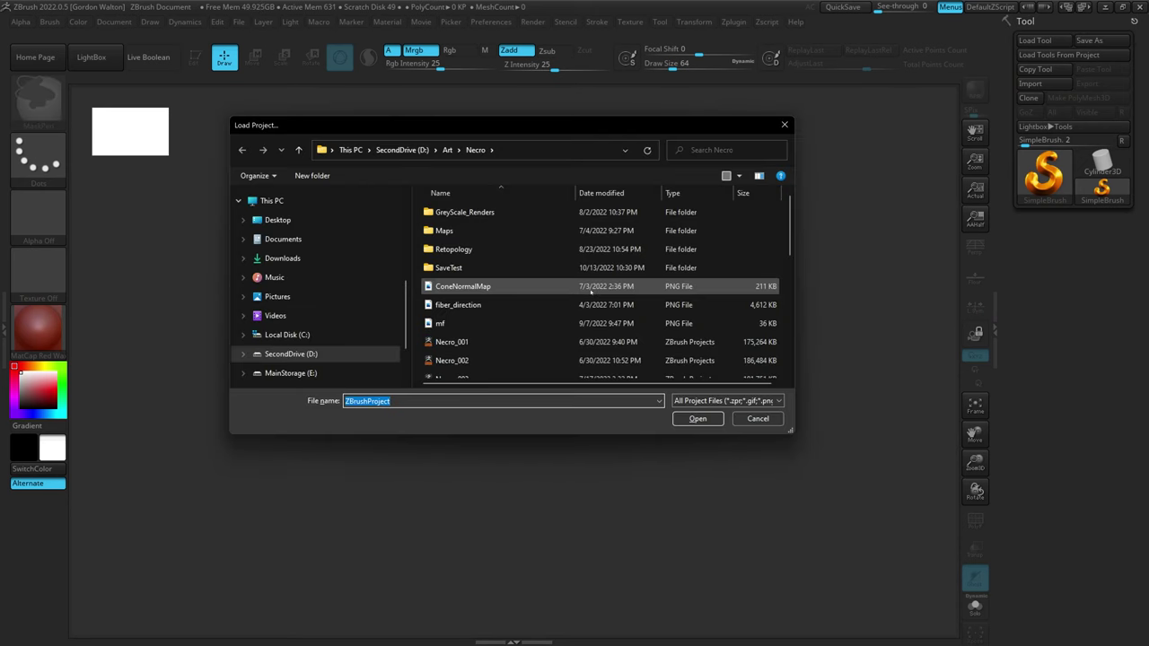
pyautogui.doubleClick(561, 269)
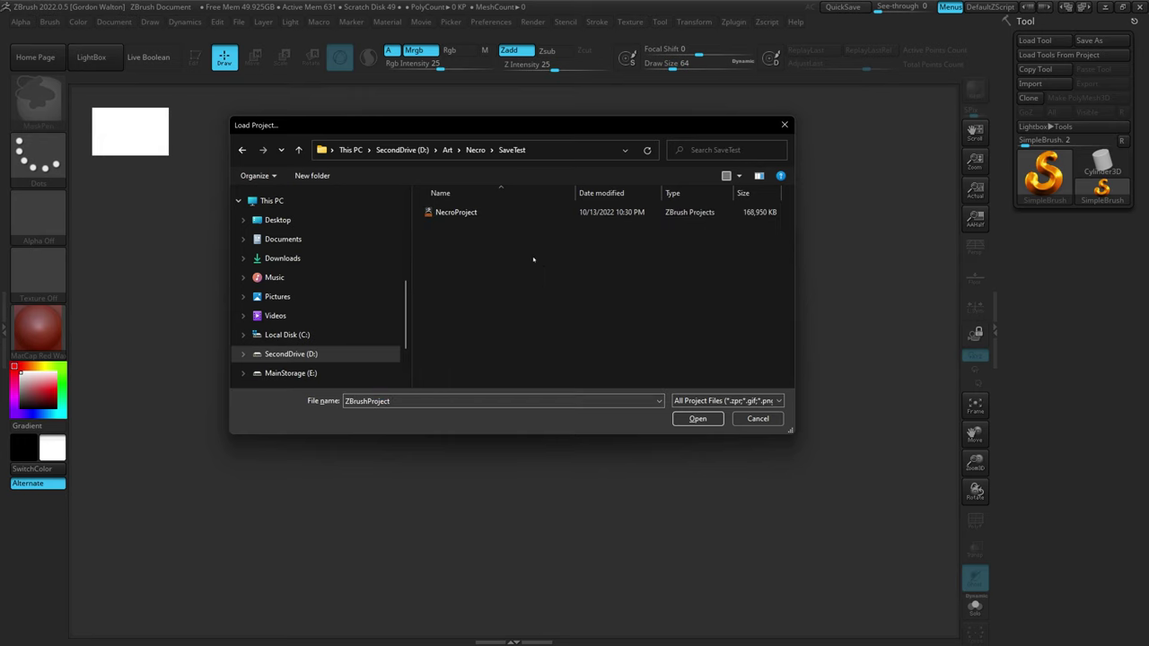
pyautogui.doubleClick(475, 216)
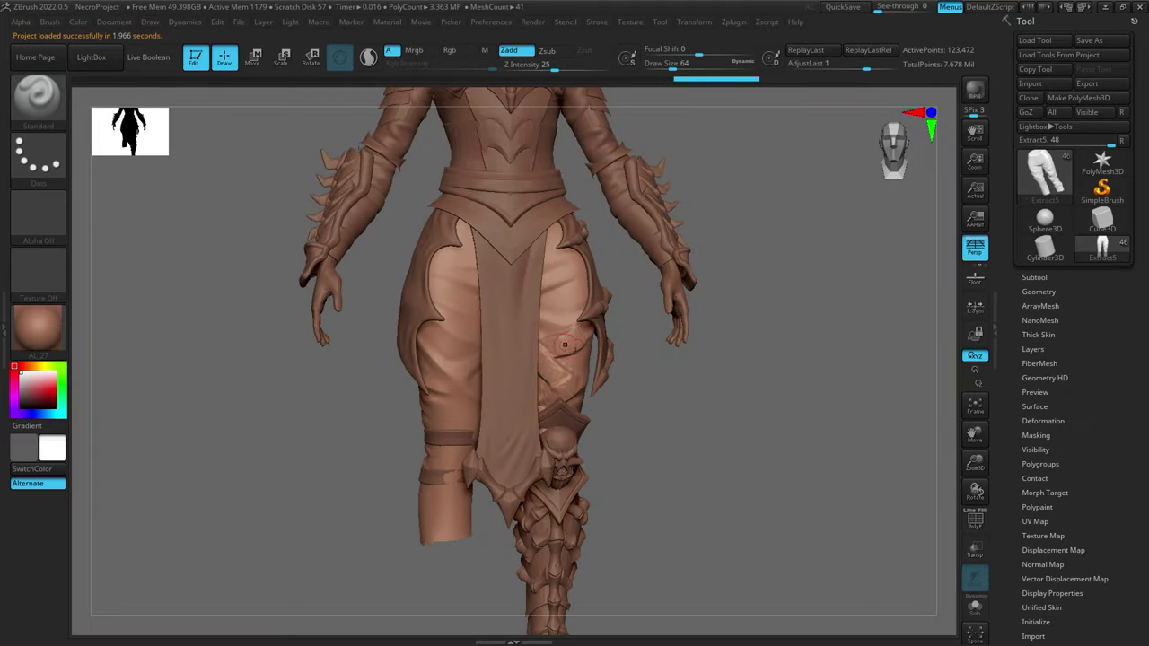
pyautogui.click(975, 607)
pyautogui.moveTo(688, 84); pyautogui.dragTo(699, 112)
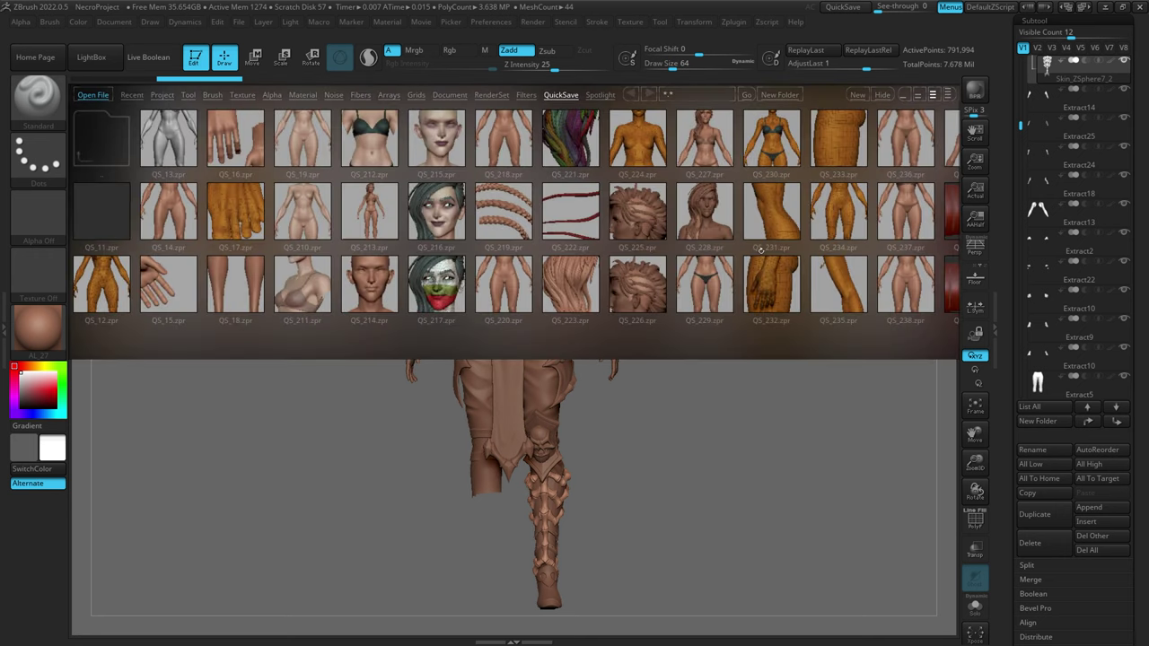
# Display the automatically saved QuickSave projects in LightBox.
pyautogui.click(103, 63)
pyautogui.click(95, 59)
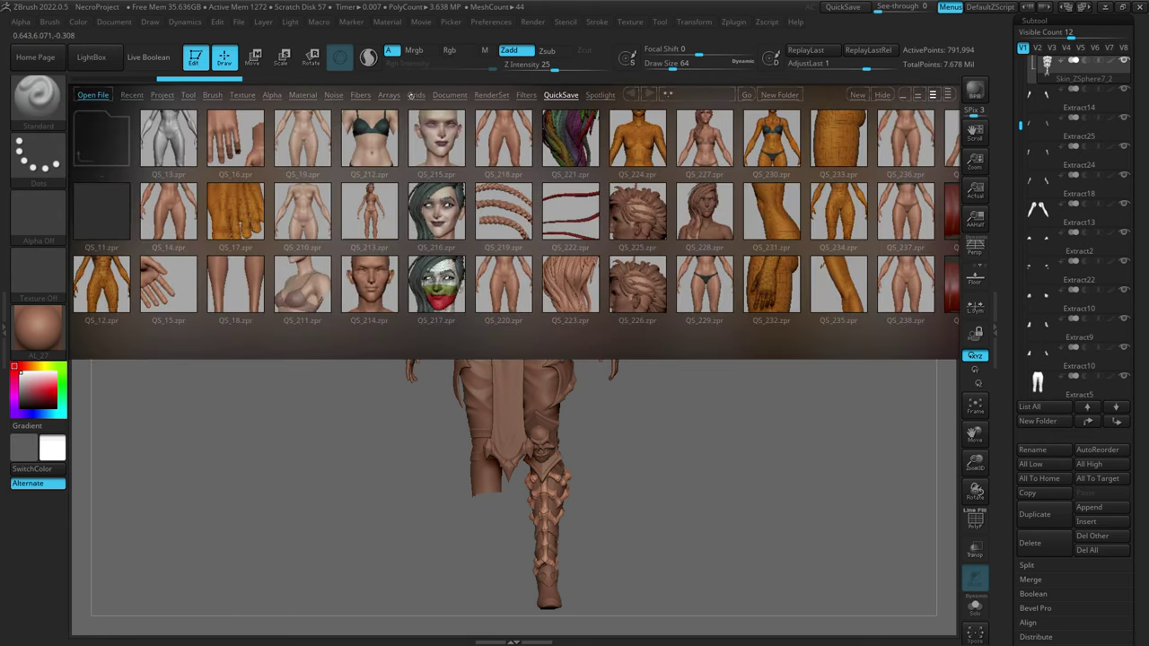
pyautogui.click(558, 95)
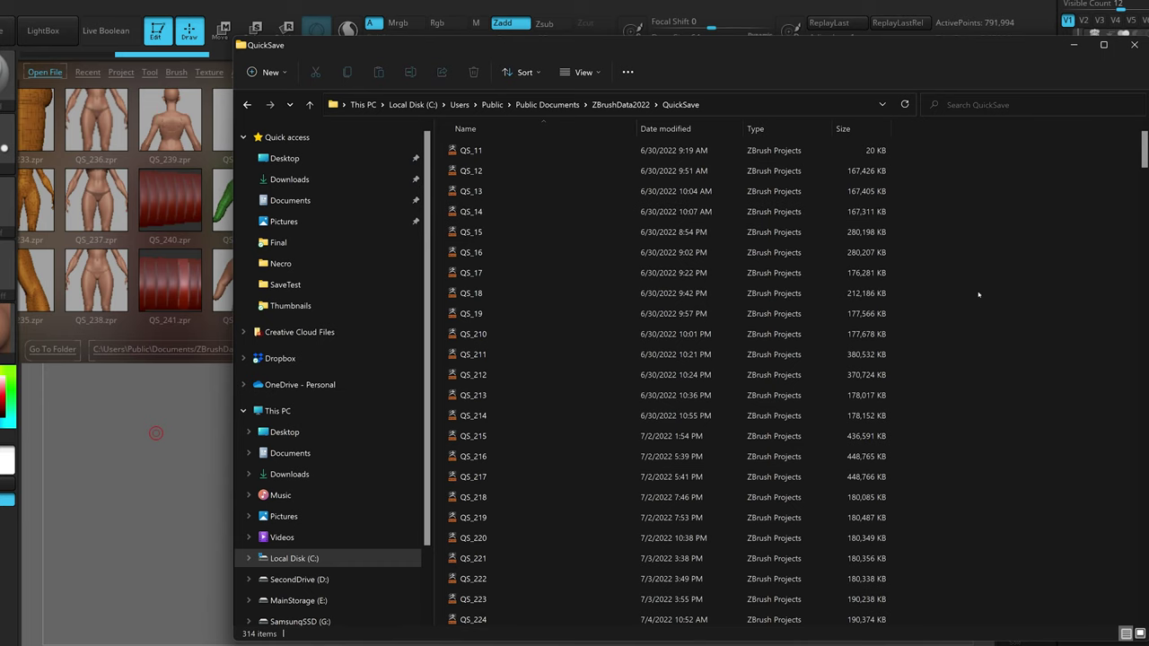
# Look through the QuickSave folder in ZBrushData2022, examining the QS project files, their dates and the recovered files.
pyautogui.scroll(-20, 978, 294)
pyautogui.rightClick(978, 294)
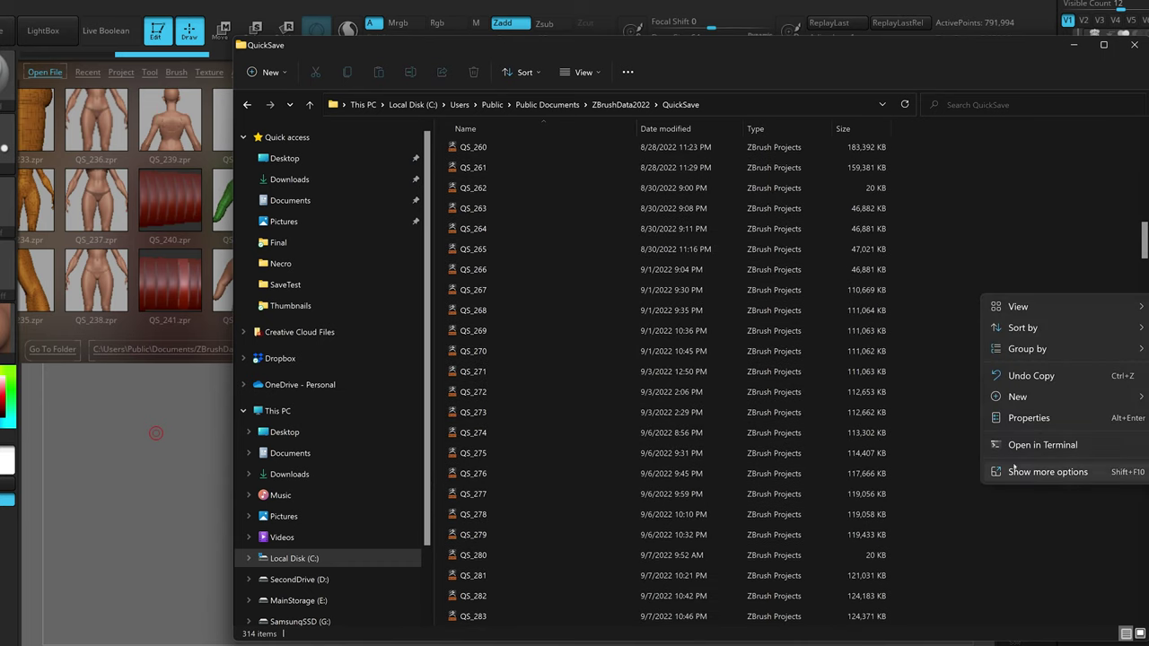
pyautogui.click(961, 430)
pyautogui.scroll(-20, 937, 410)
pyautogui.scroll(-20, 936, 409)
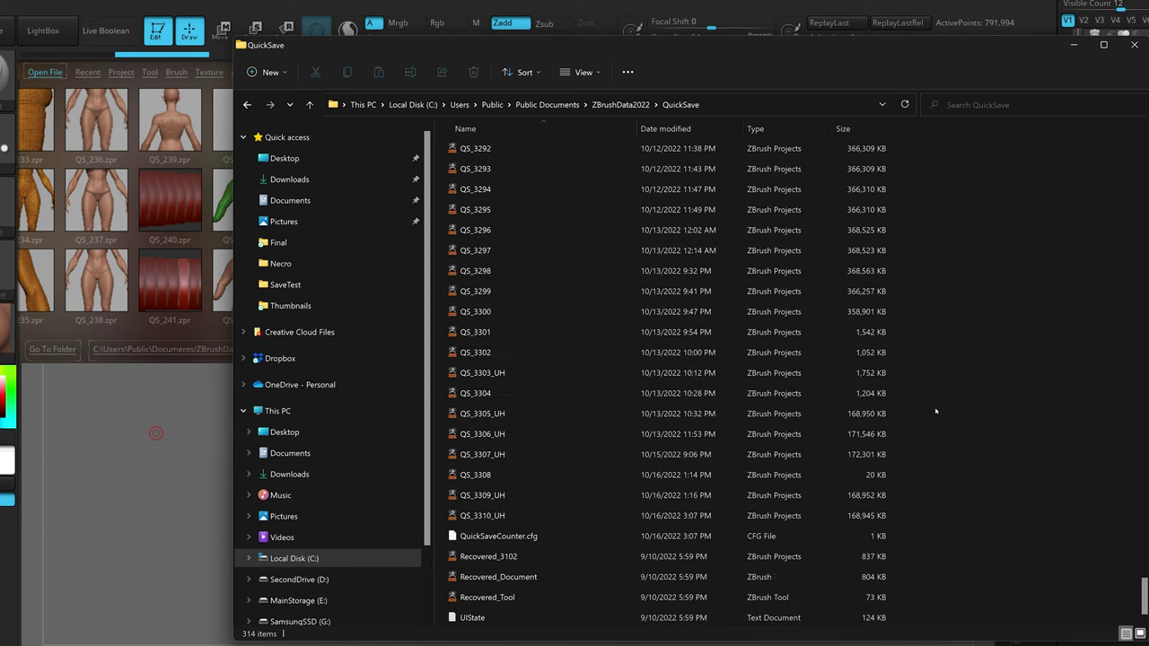
pyautogui.scroll(4, 1025, 500)
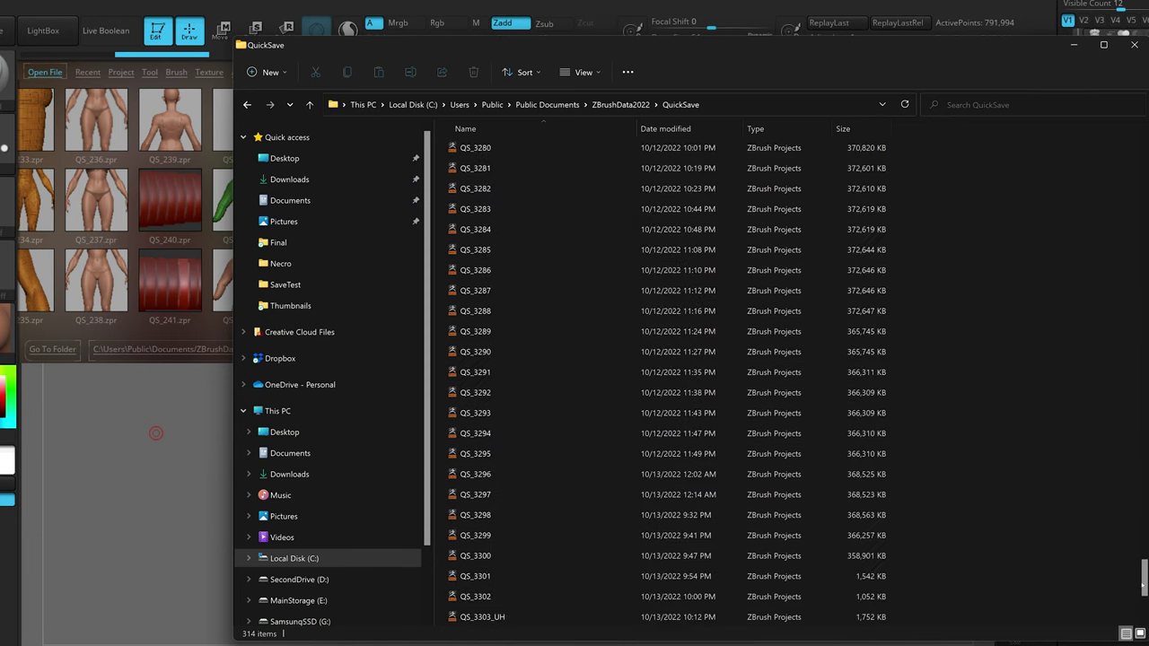
pyautogui.scroll(15, 1033, 566)
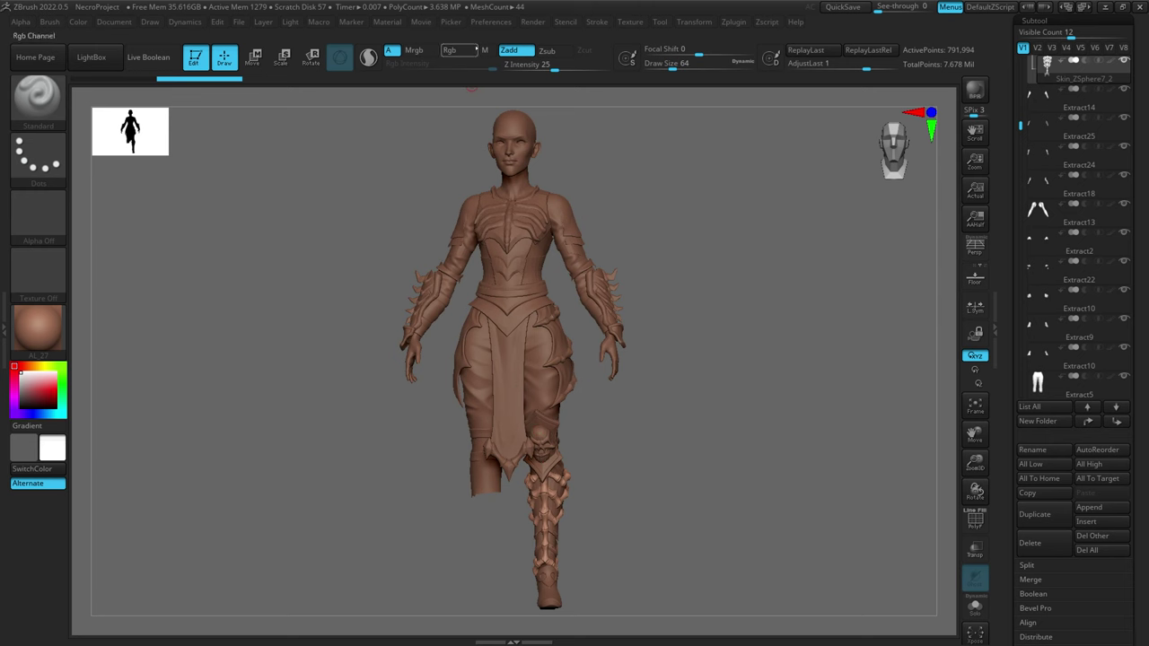
# Open the QuickSave preferences to view the duration and maximum file count settings.
pyautogui.click(492, 22)
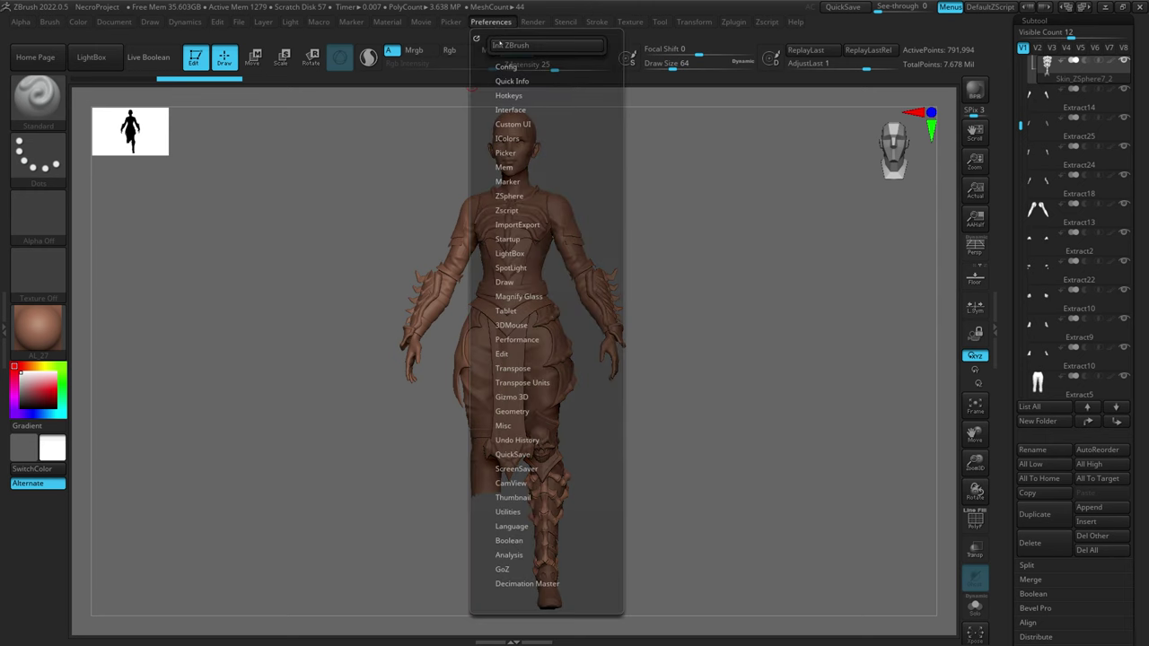
pyautogui.click(510, 456)
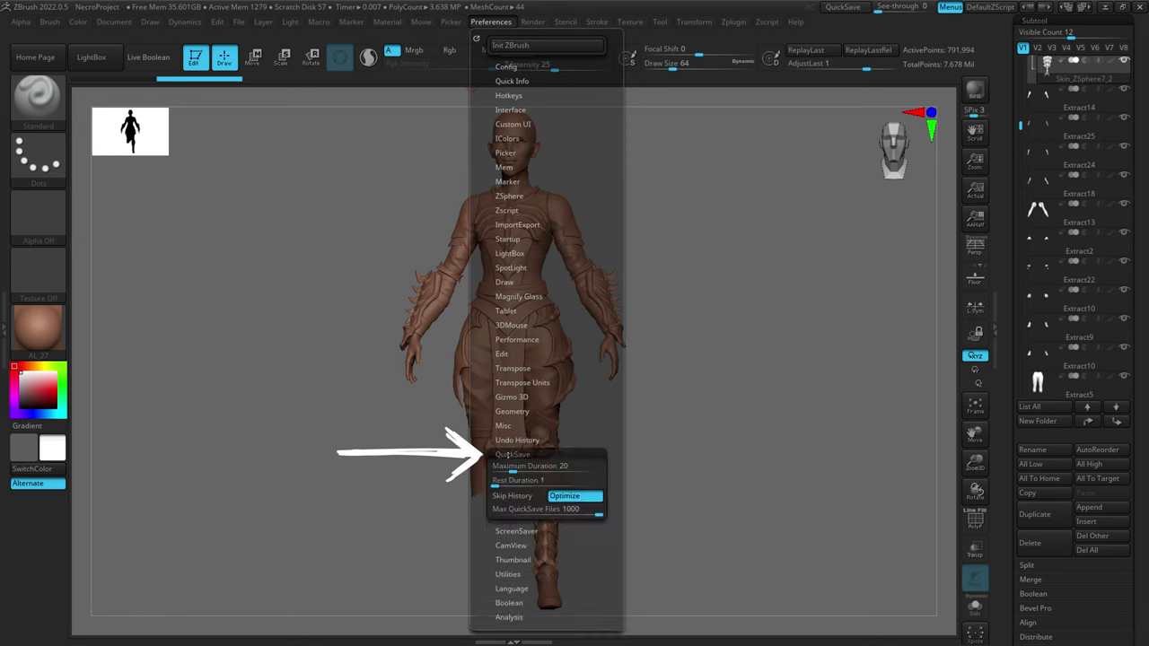